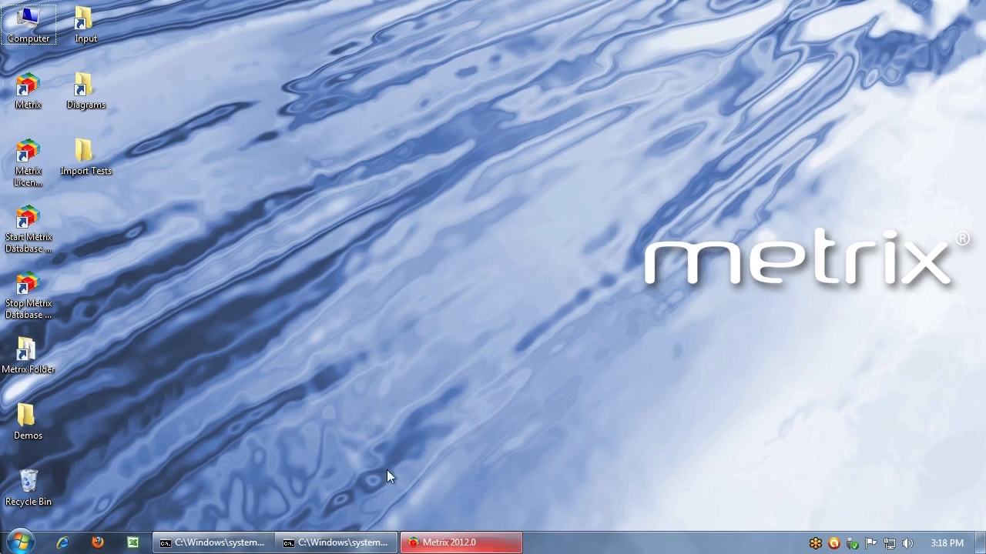
Bring up the running Metrix window at full size and open the 2 Postcards project
click(440, 543)
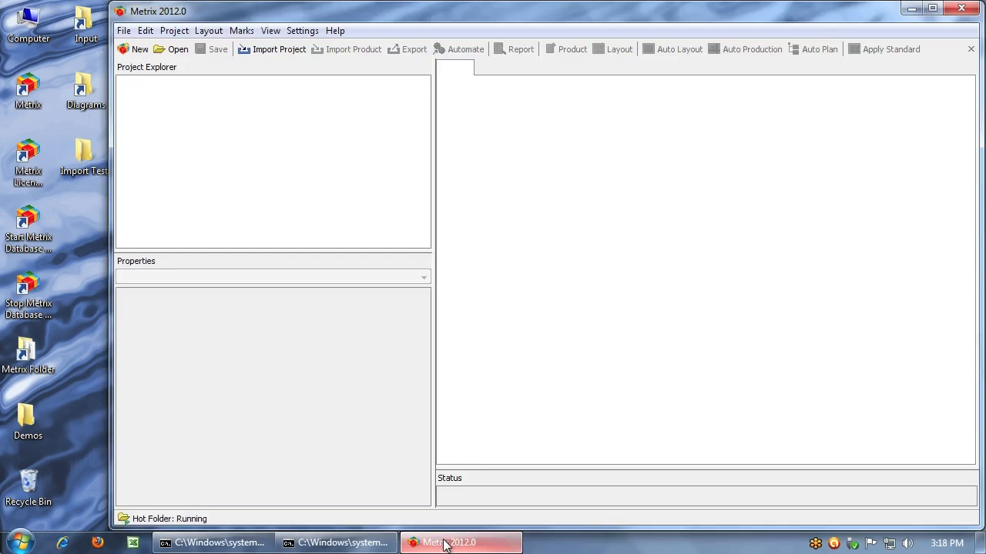
click(931, 10)
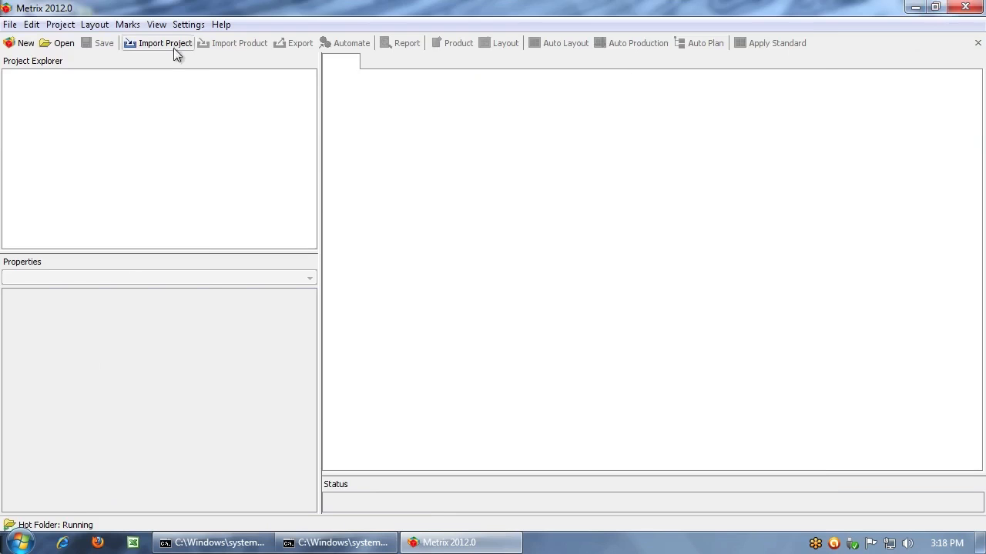
click(59, 43)
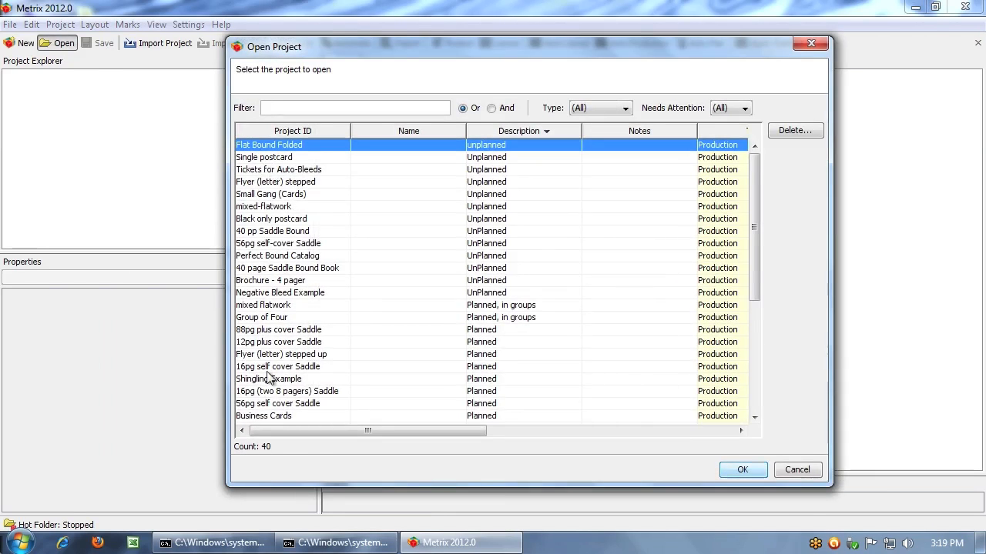
scroll(270, 381, down, 1)
double_click(263, 415)
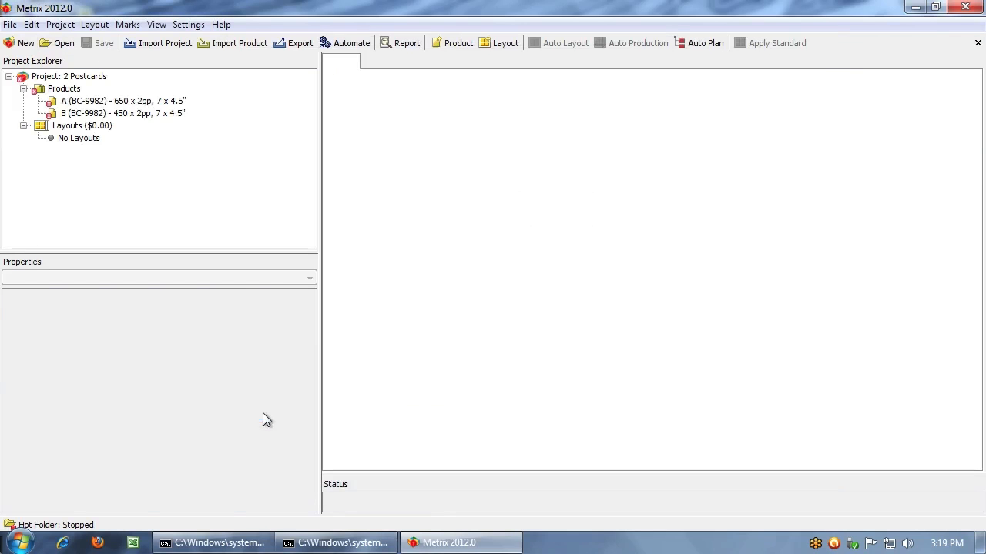
Examine the properties and previews of postcard products A and B, and read product B's status rules
click(133, 105)
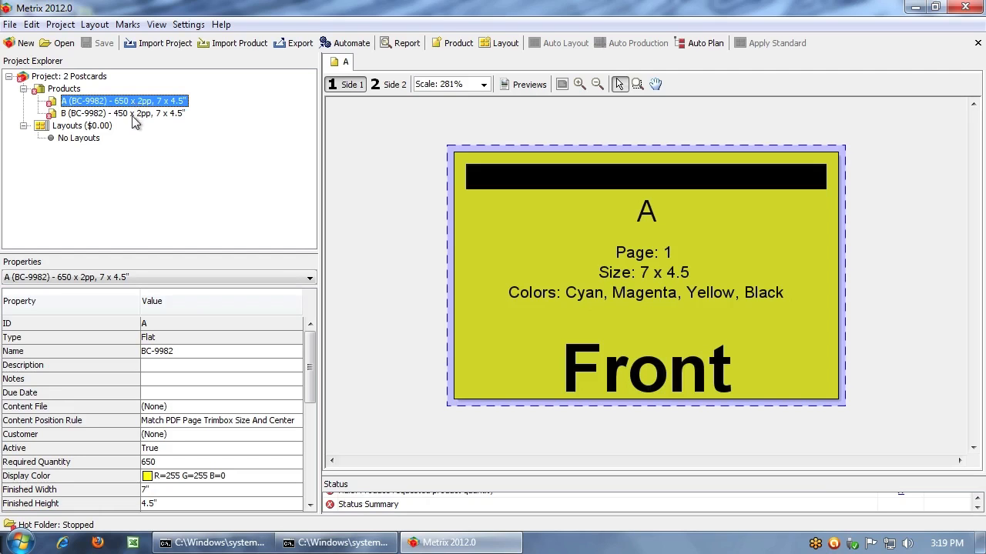
click(134, 114)
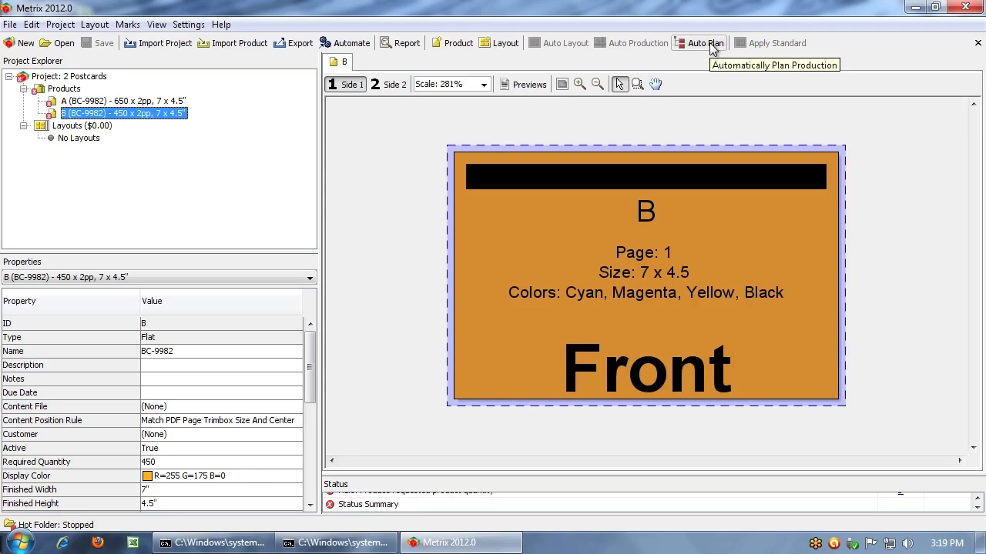
click(146, 102)
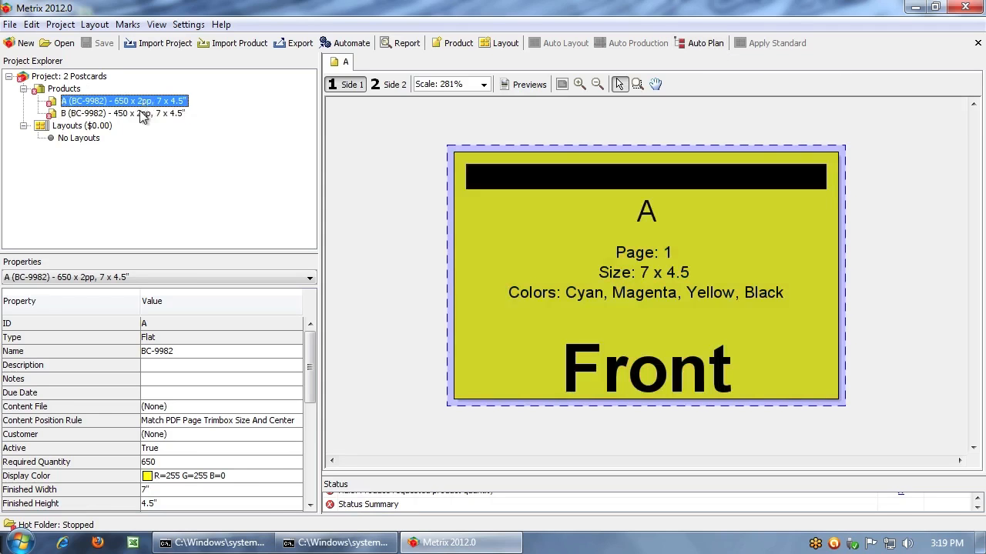
click(143, 114)
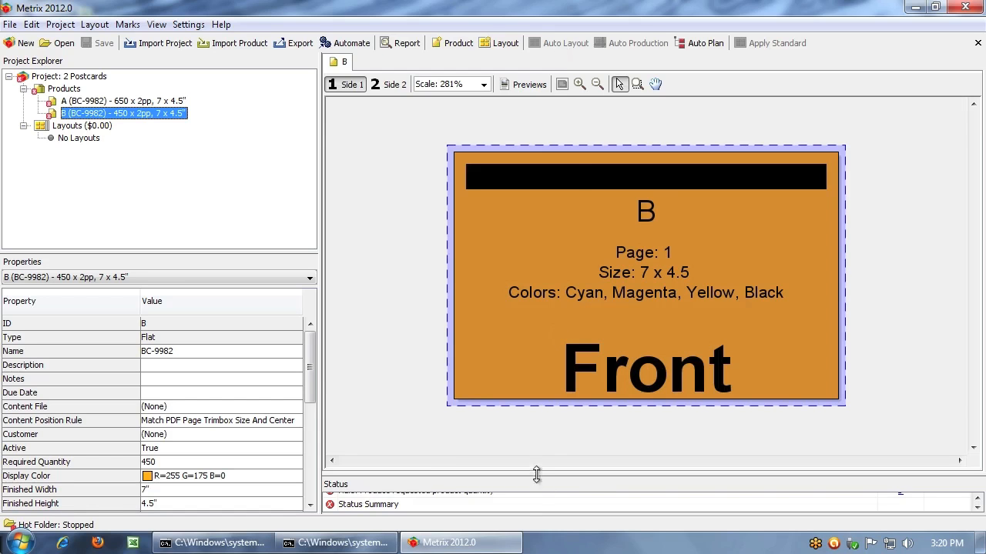
drag(537, 476, 549, 370)
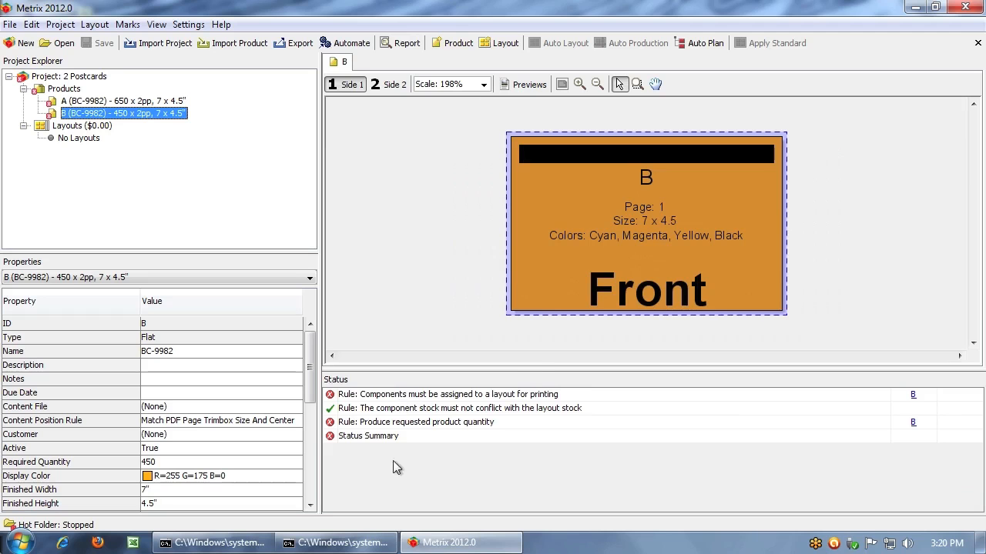
drag(535, 368, 524, 524)
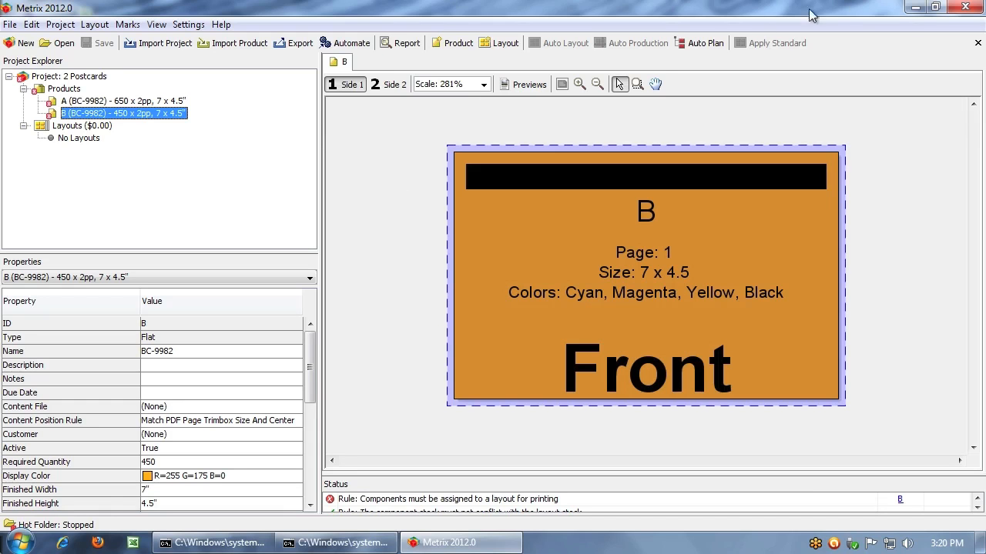
Minimize the project window, launch a second Metrix session and log in as Administrator with the account password
click(915, 9)
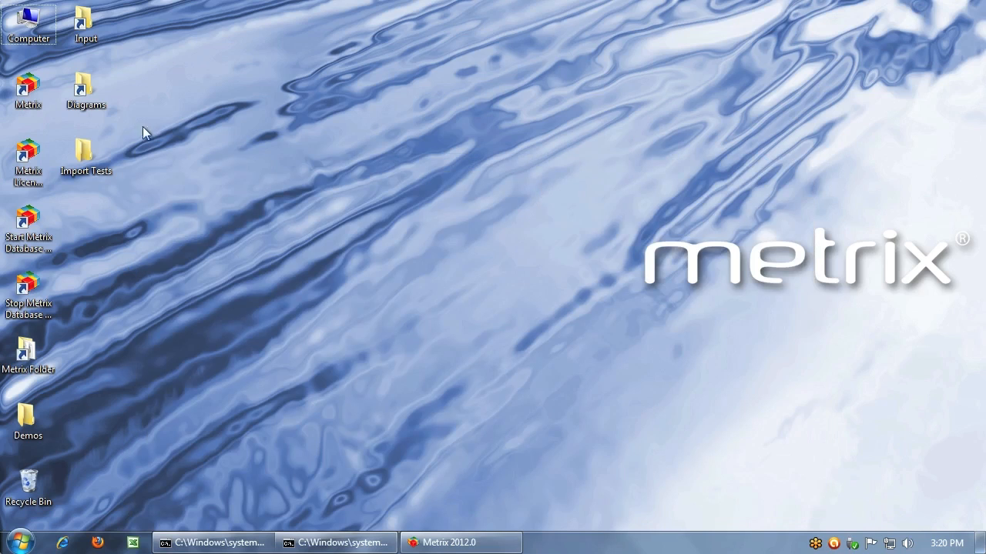
double_click(28, 91)
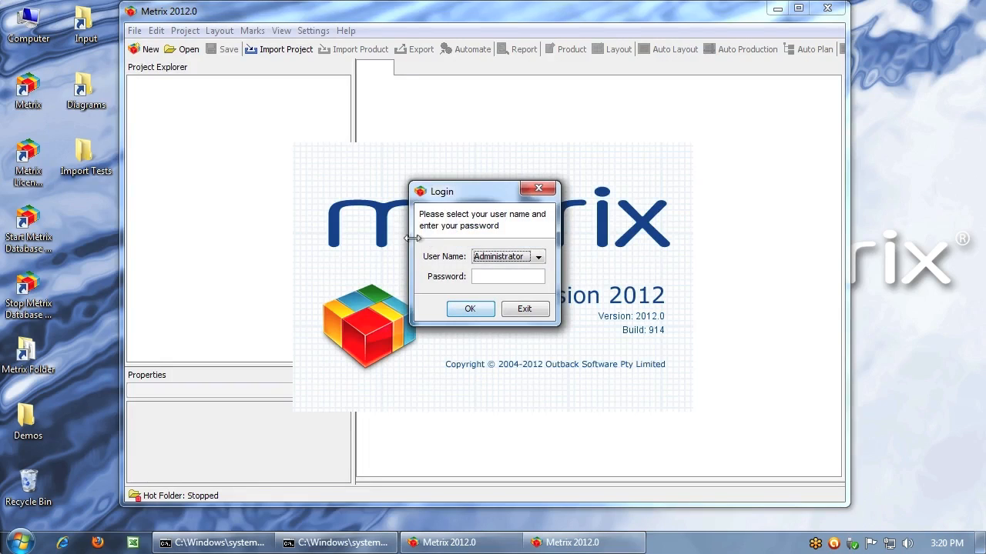
click(494, 278)
text(•)
key(Return)
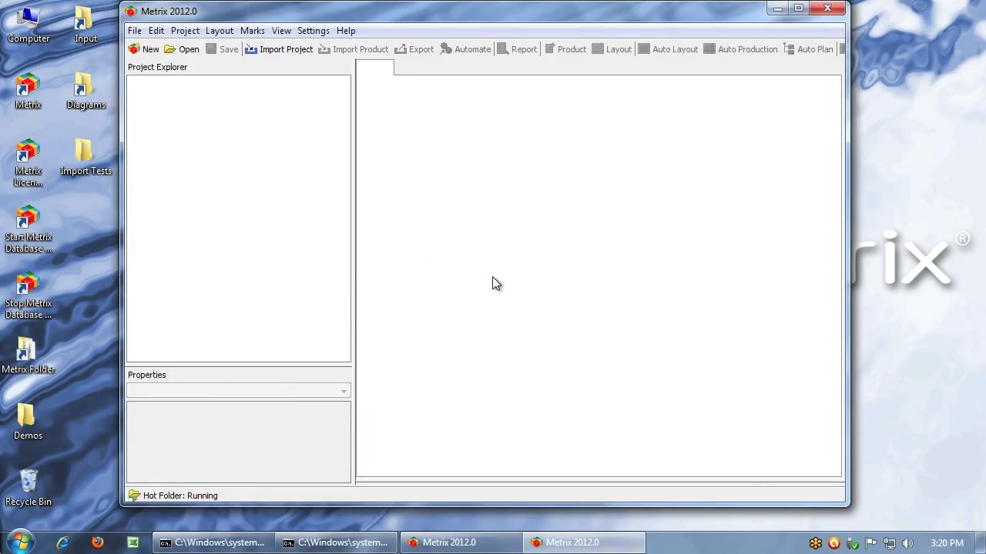
Switch the second Metrix session to Automation Lite Mode, keeping the project session minimized
click(134, 31)
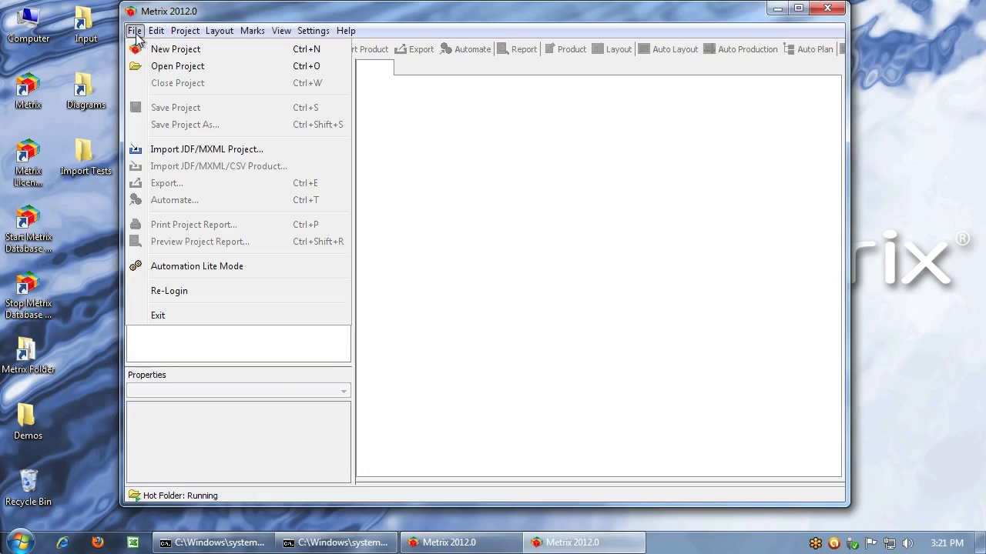
click(190, 267)
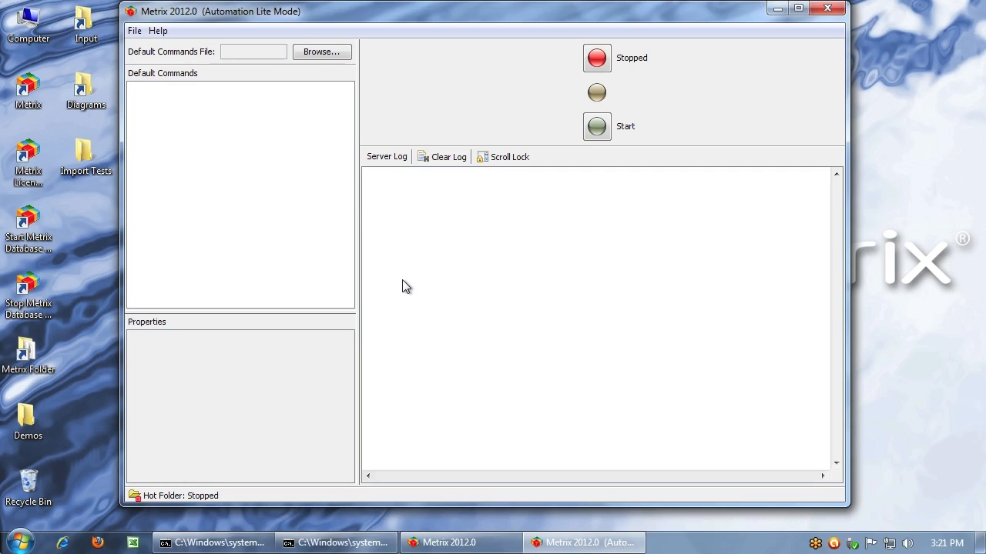
click(463, 543)
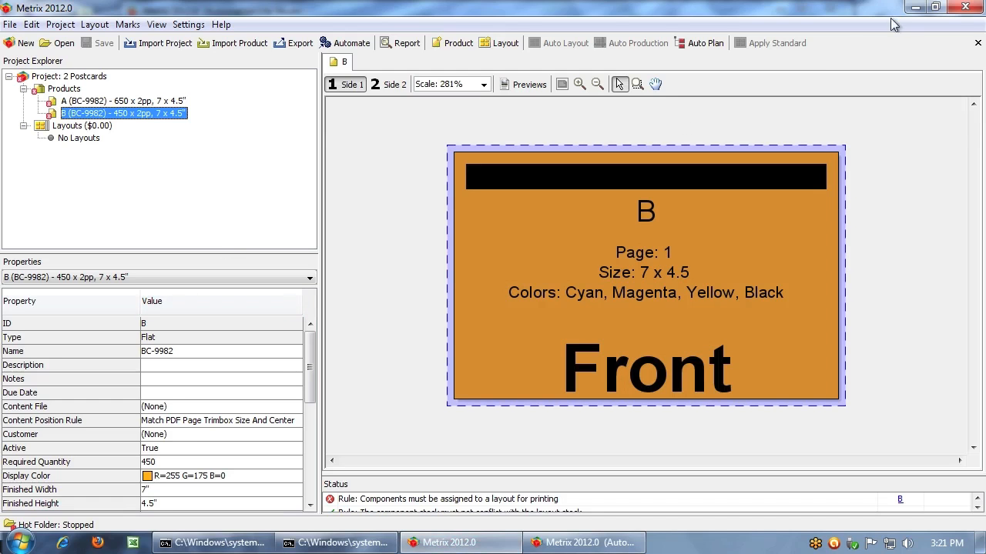
click(916, 7)
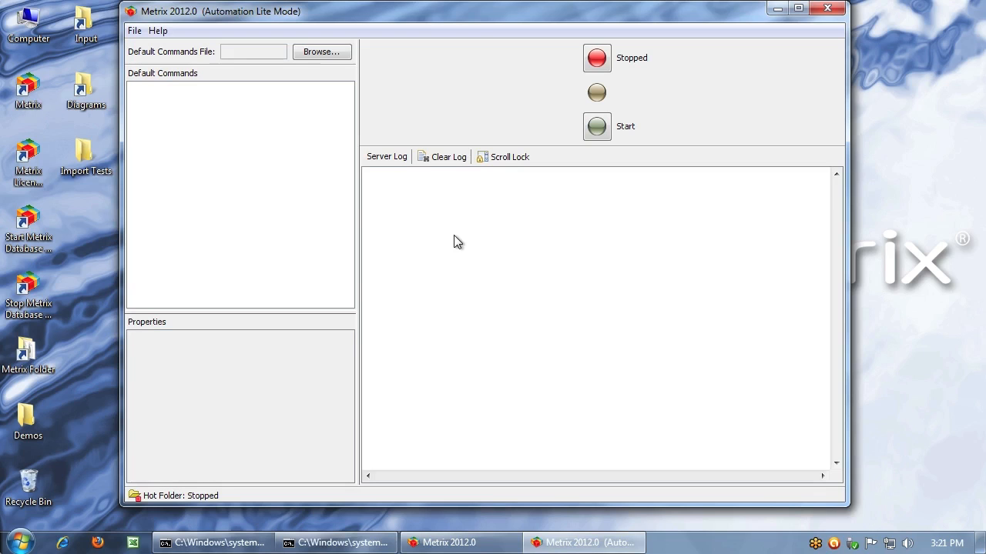
Load Automation - Most Work.mxml as the default commands file and widen the command list area
click(325, 54)
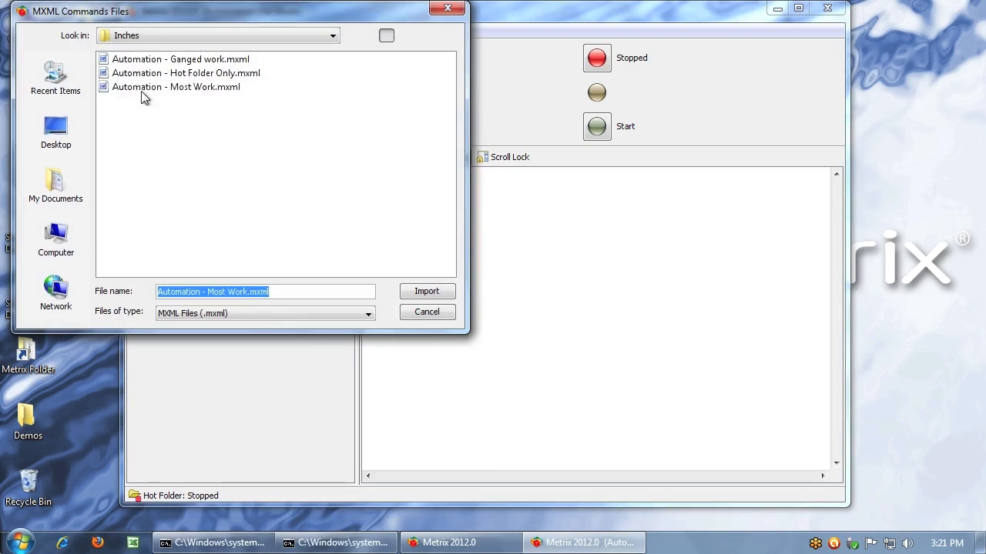
click(142, 88)
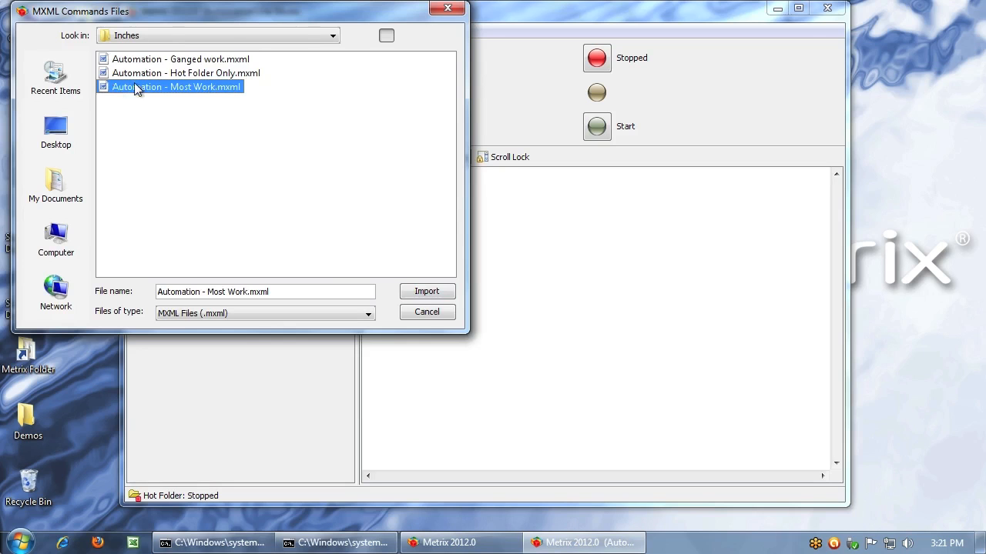
click(422, 292)
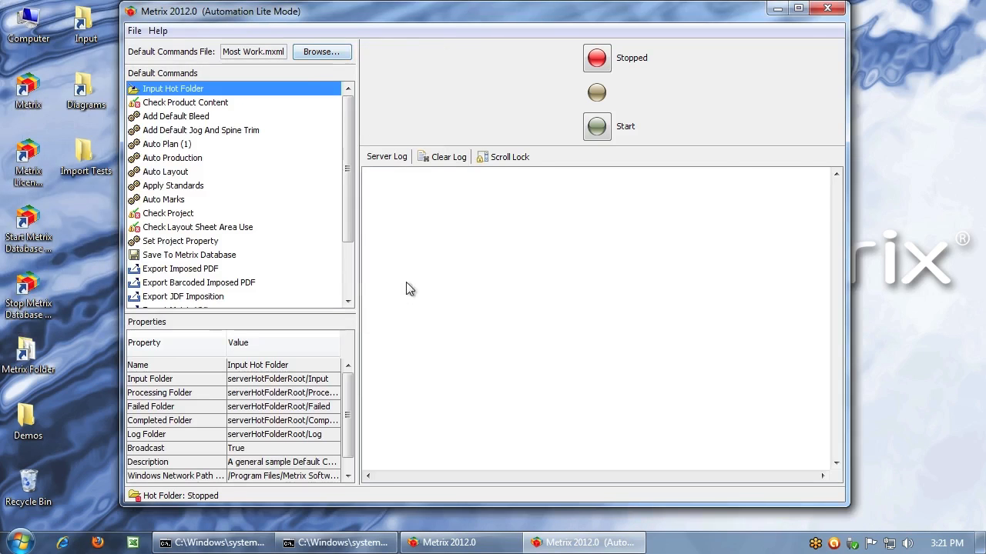
drag(357, 289, 421, 291)
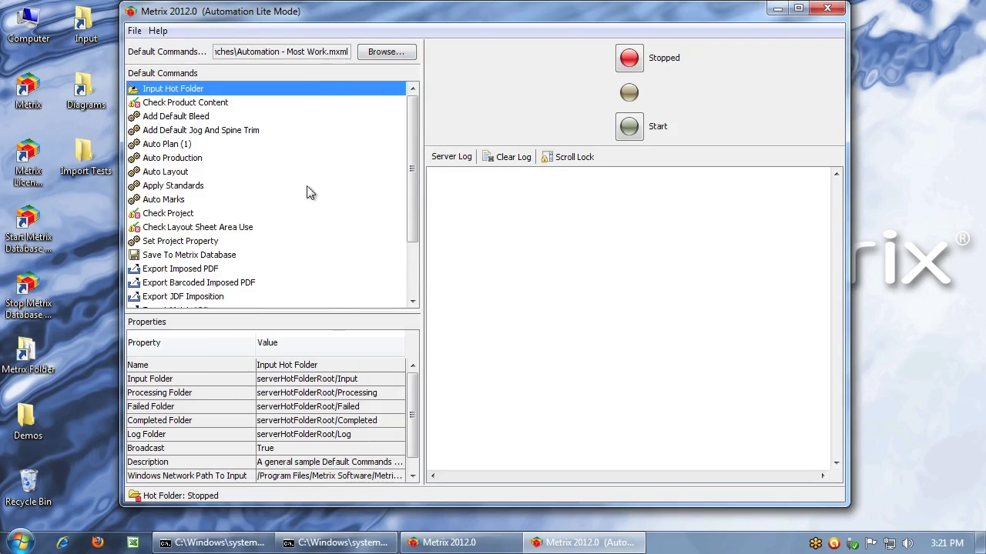
Examine the properties of the content check, bleed, Auto Plan, Auto Production, Auto Layout, Apply Standards and Auto Marks commands
click(177, 105)
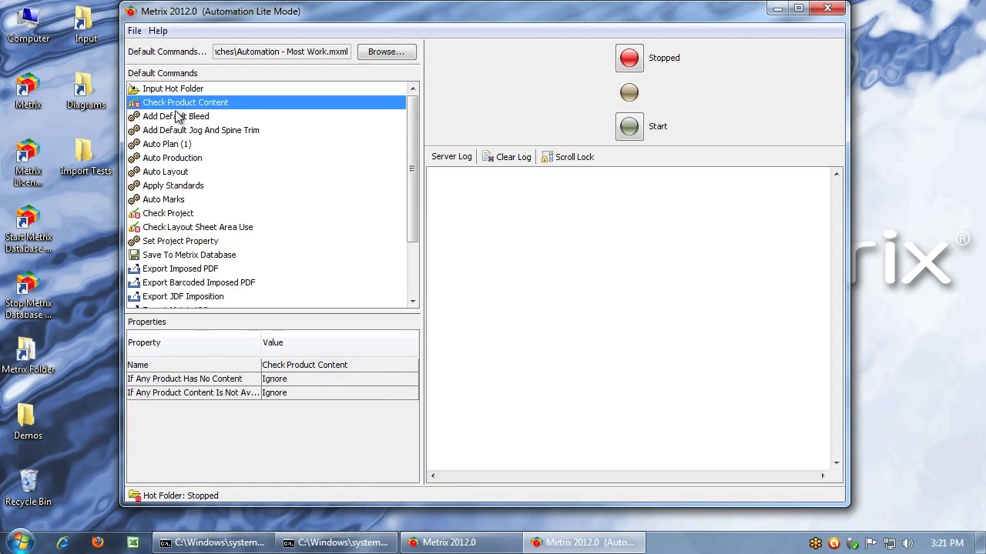
click(179, 120)
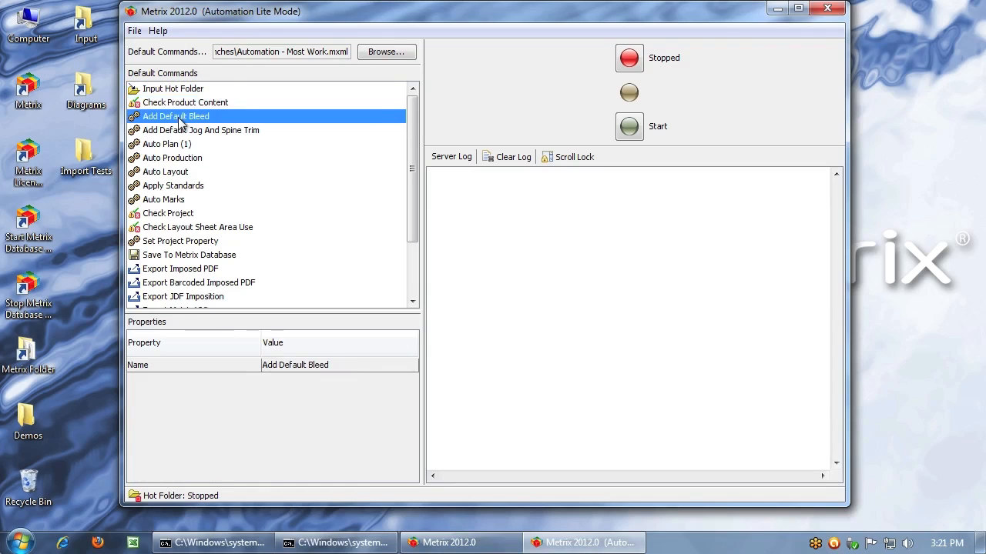
click(183, 146)
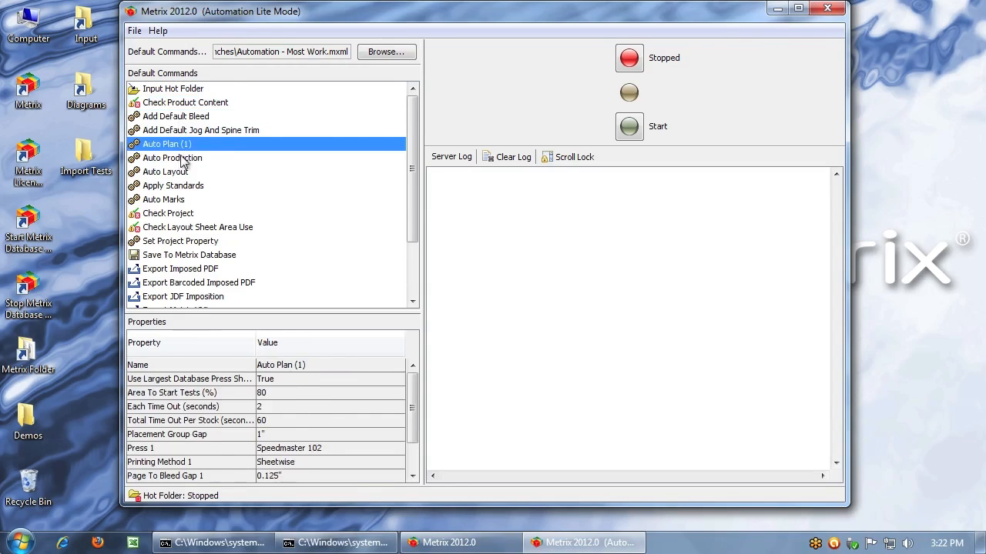
click(183, 159)
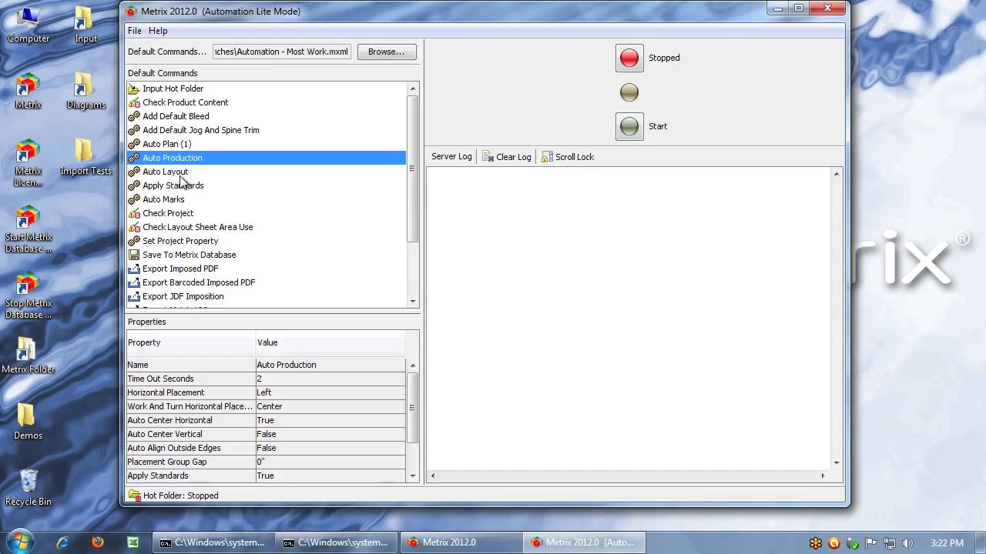
click(180, 175)
click(185, 187)
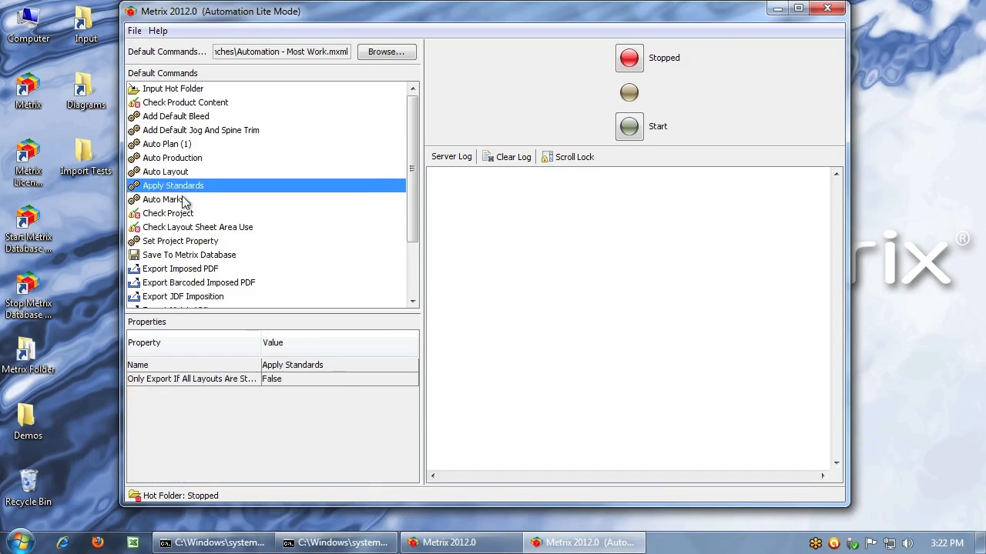
click(185, 201)
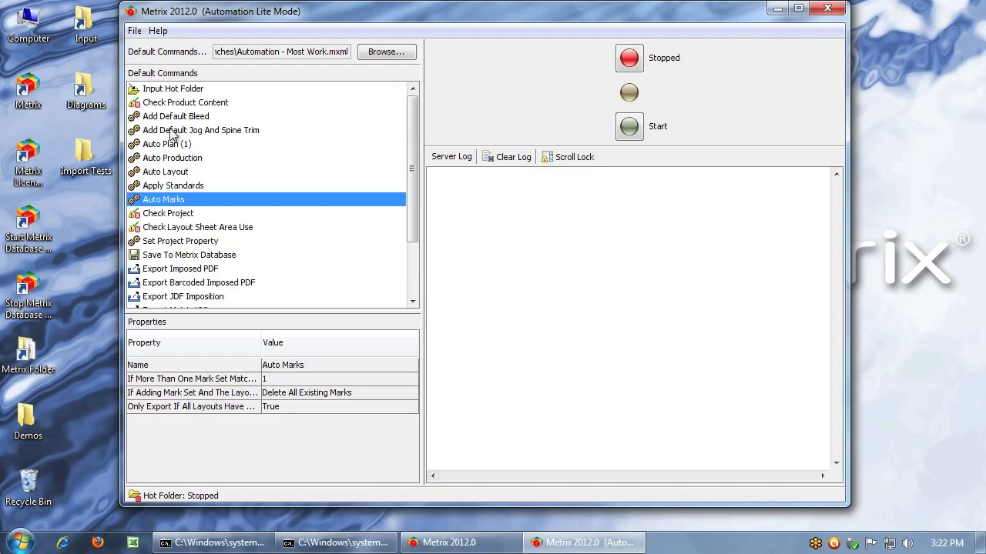
Examine the properties of the Set Project Property, database save, imposed PDF and JDF imposition export, and administrator email commands
click(184, 245)
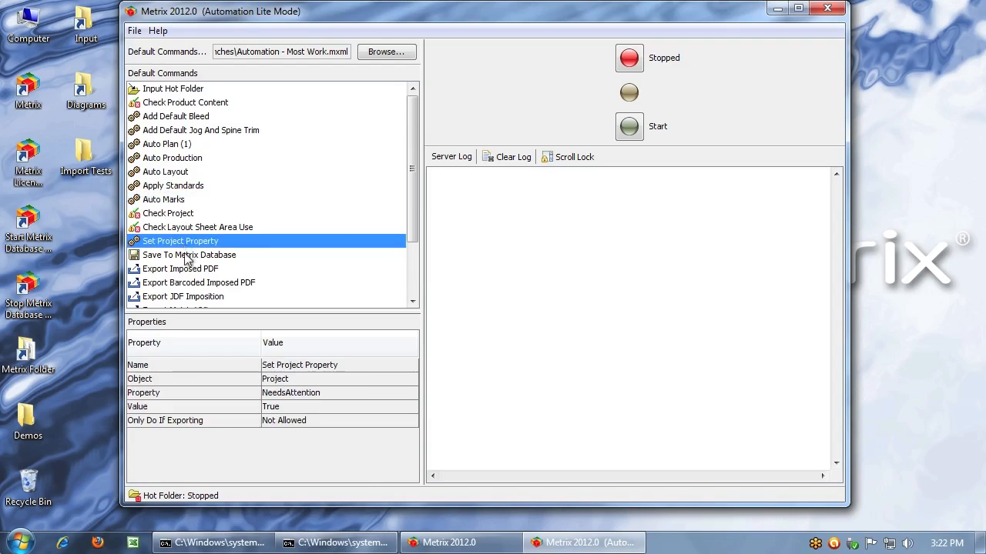
click(189, 257)
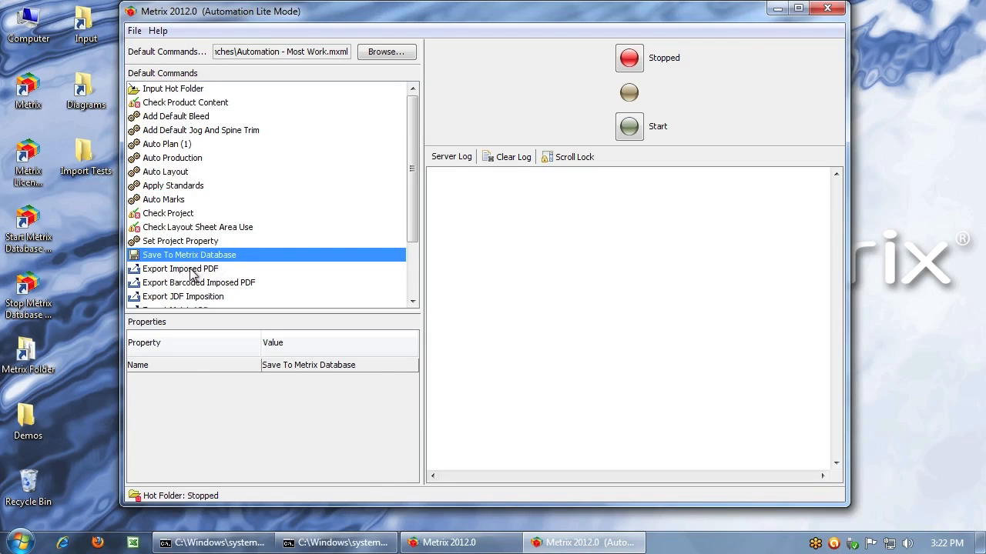
scroll(192, 275, down, 2)
click(184, 195)
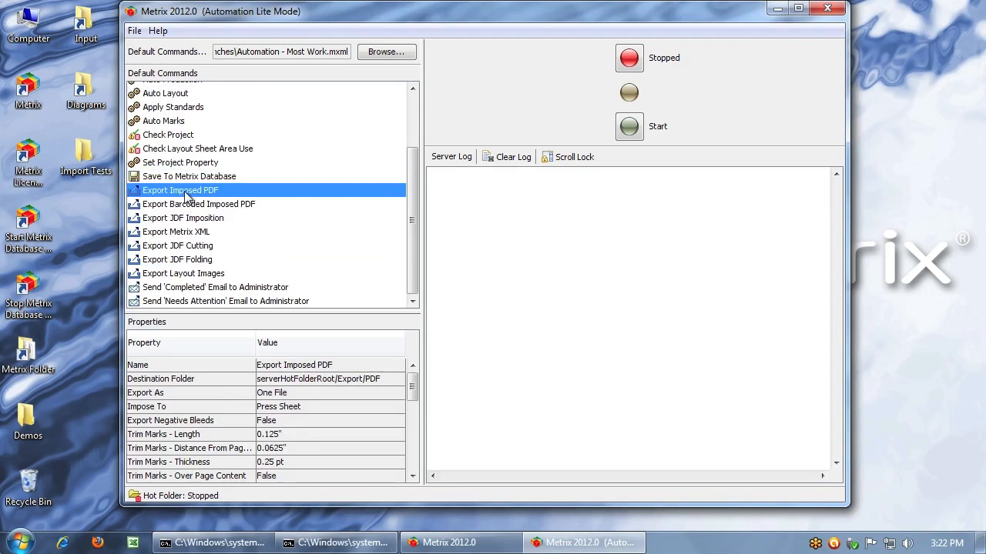
click(185, 221)
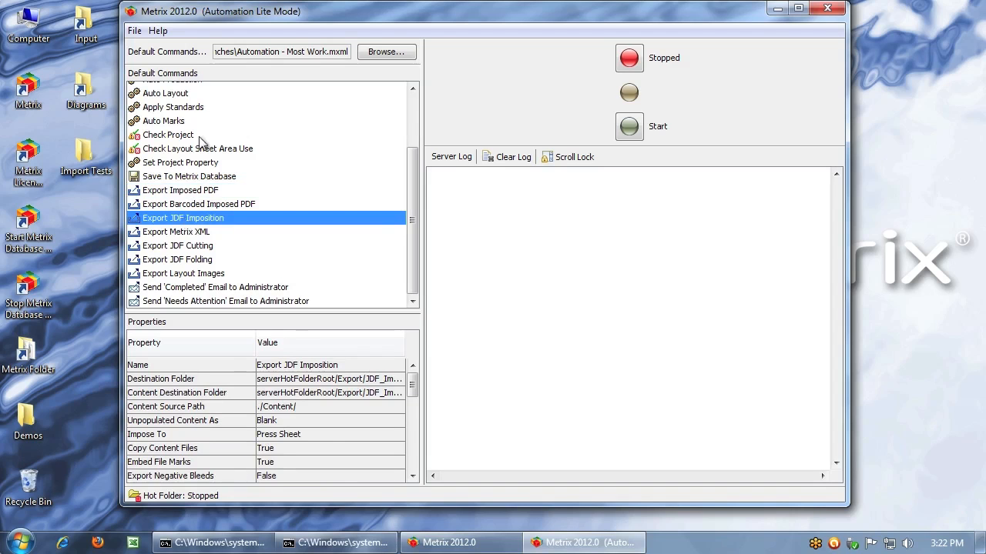
click(185, 290)
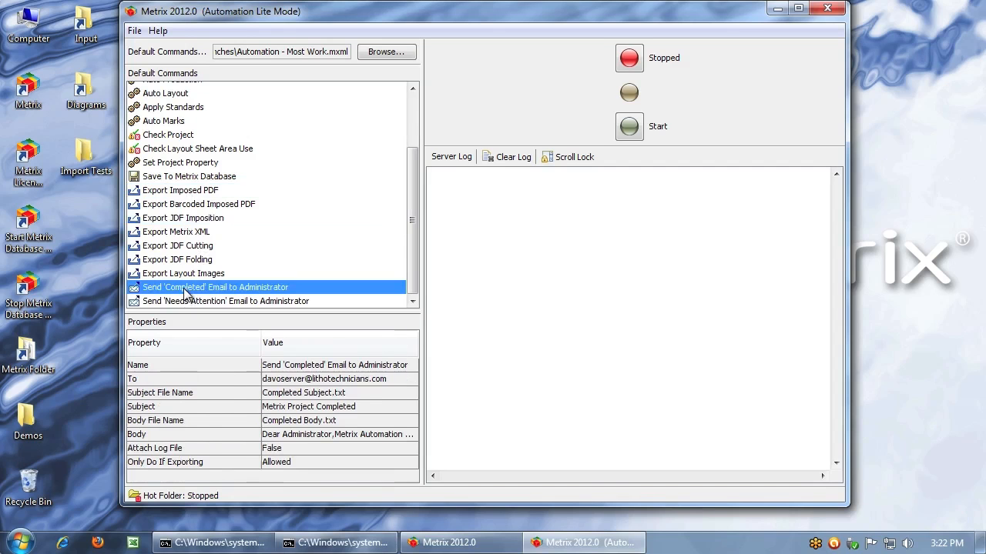
click(222, 302)
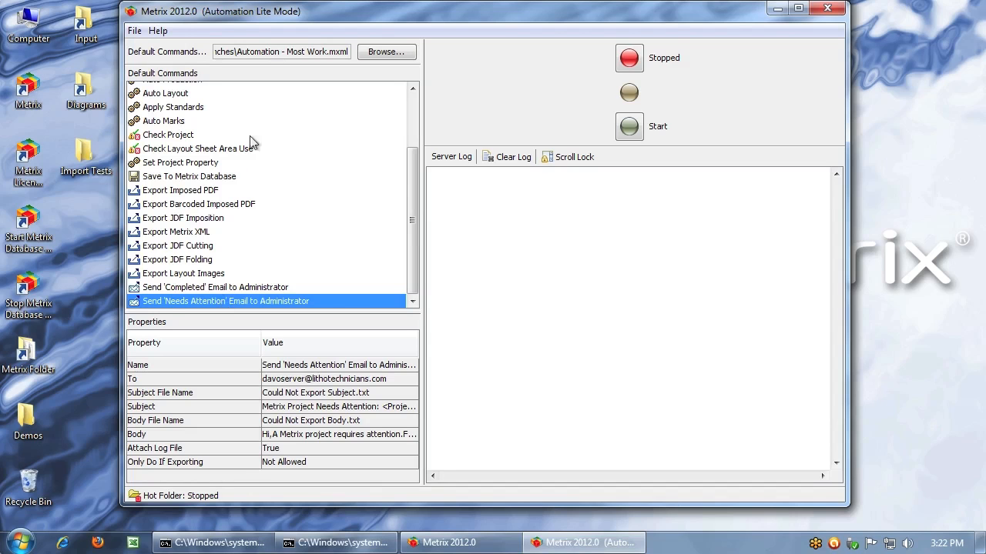
Return to the beginning of the default commands and start the automation server
click(410, 114)
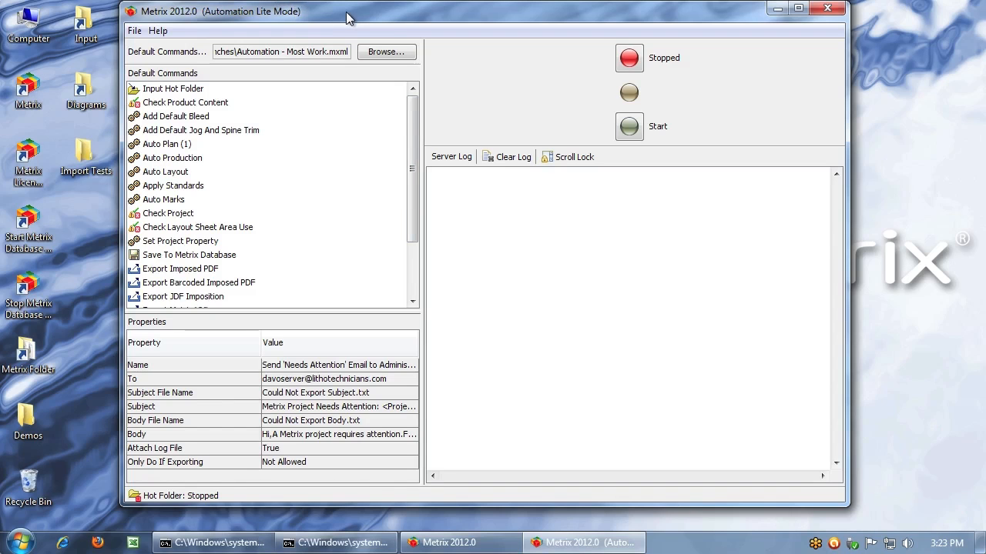
click(630, 126)
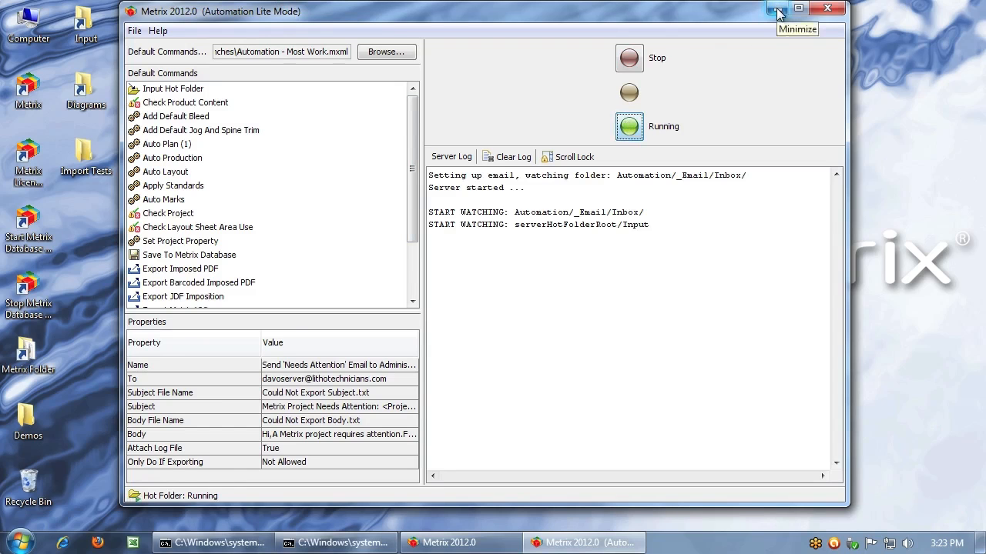
Switch to the main Metrix session and save, close and send the 2 Postcards project to the Automation - Most Work workflow
click(453, 545)
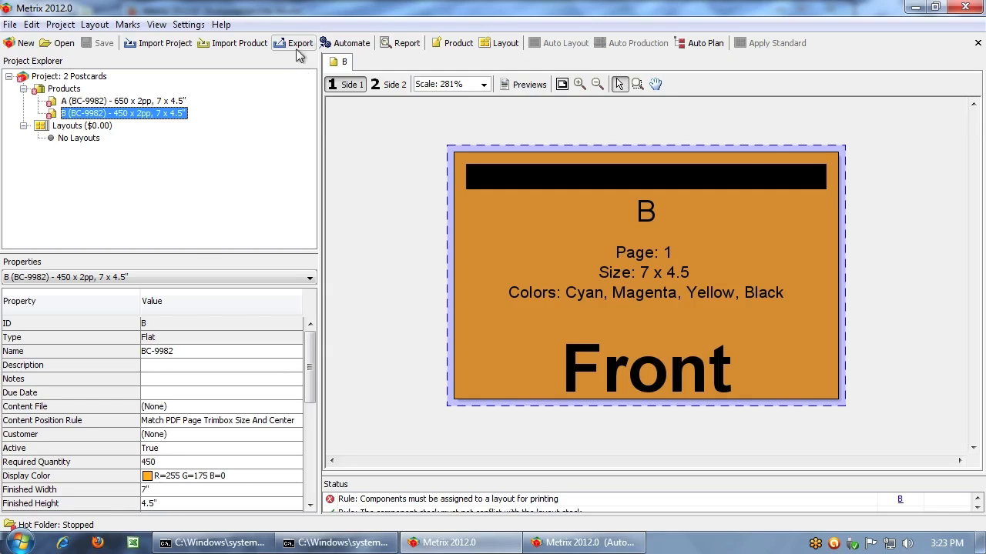
click(336, 46)
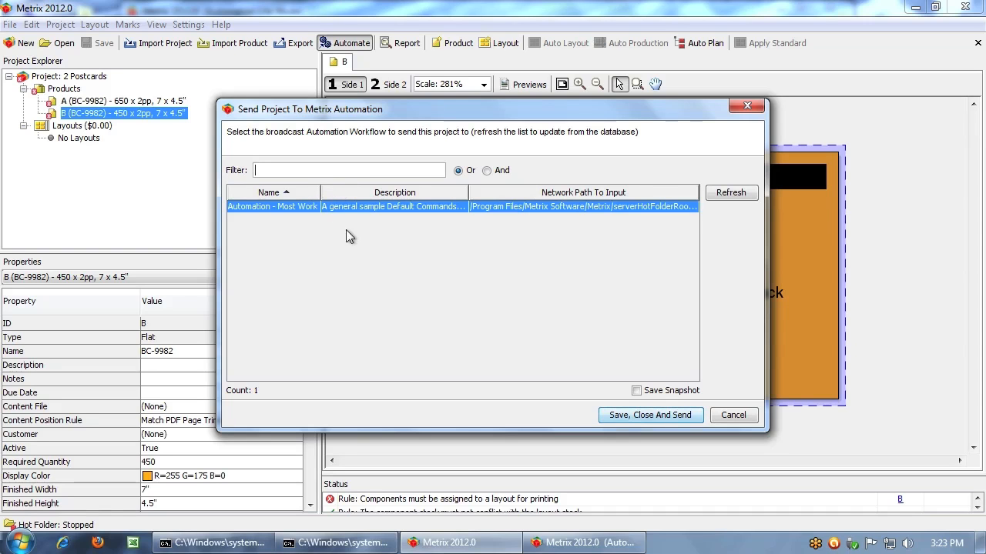
click(665, 418)
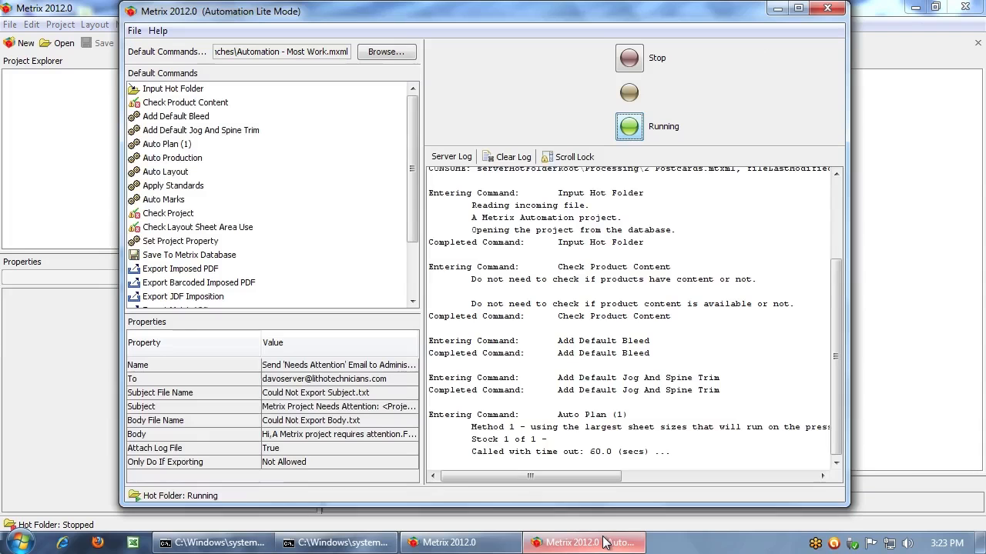
Review the automation server log for the 2 Postcards project and minimize both Metrix windows
click(606, 542)
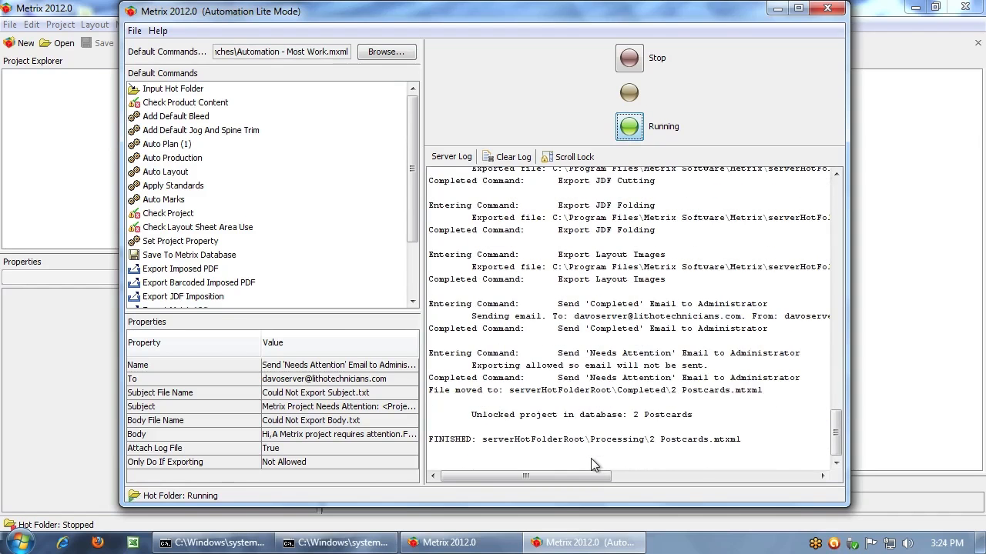
click(777, 8)
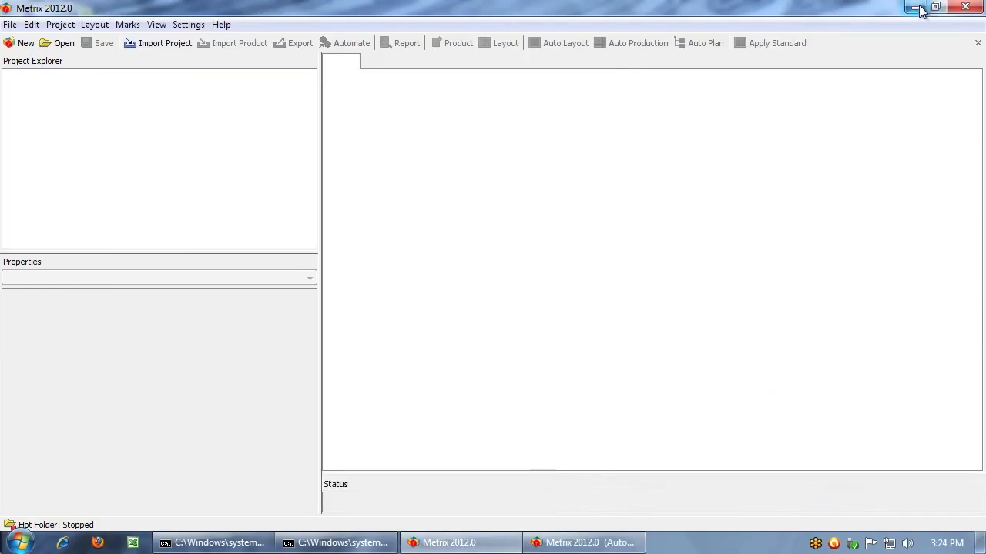
click(915, 7)
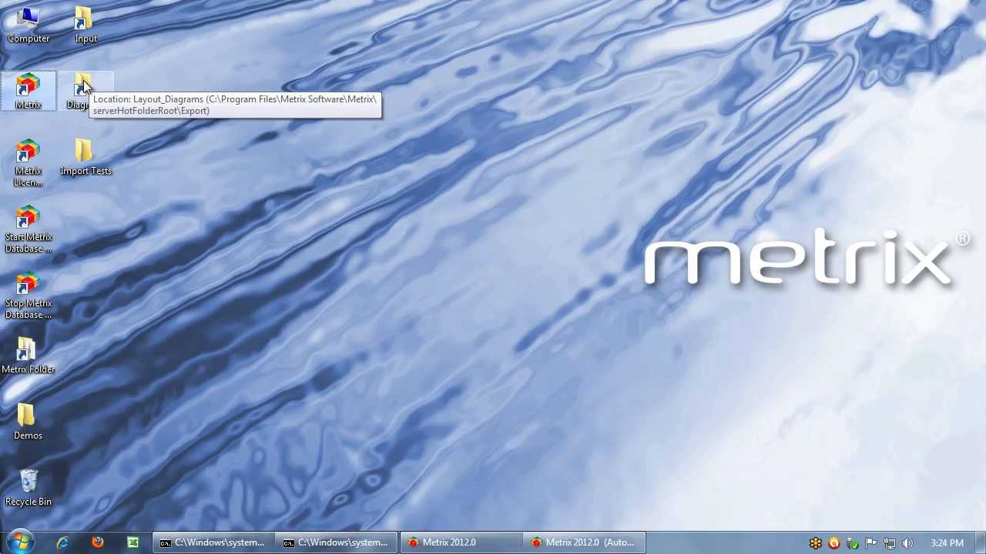
Open the Diagrams folder from the desktop, view 2 Postcards_Layout_1_Side_1.png and close the picture
double_click(84, 86)
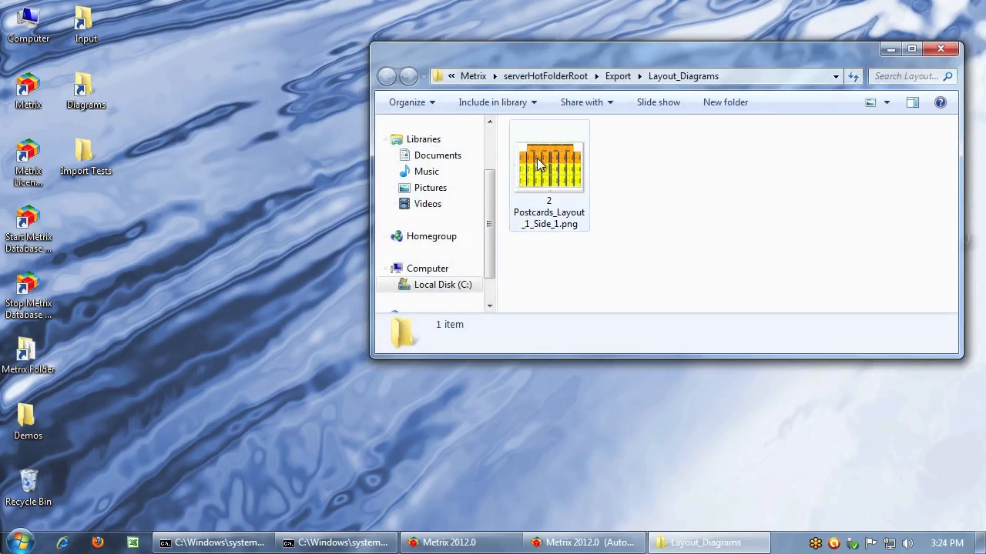
click(536, 158)
double_click(536, 158)
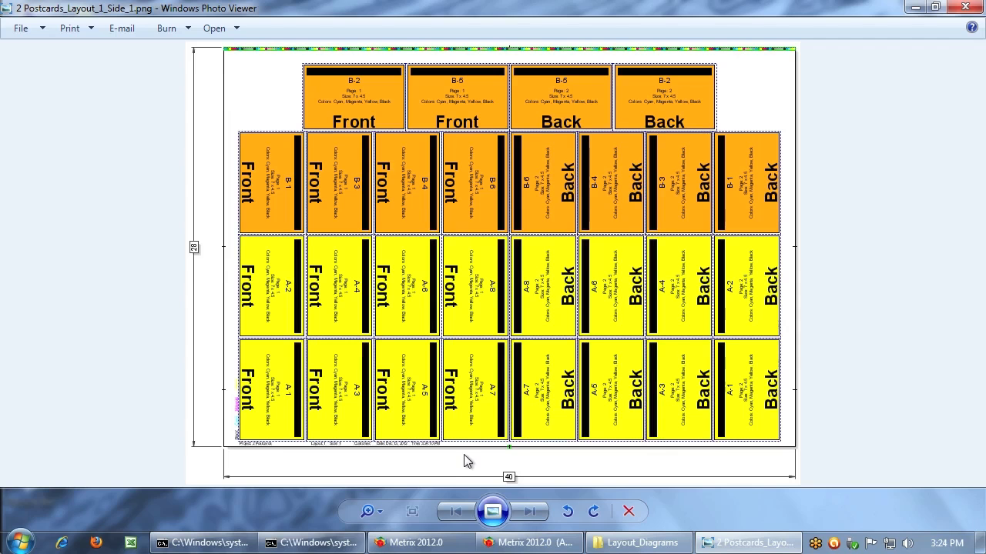
click(964, 7)
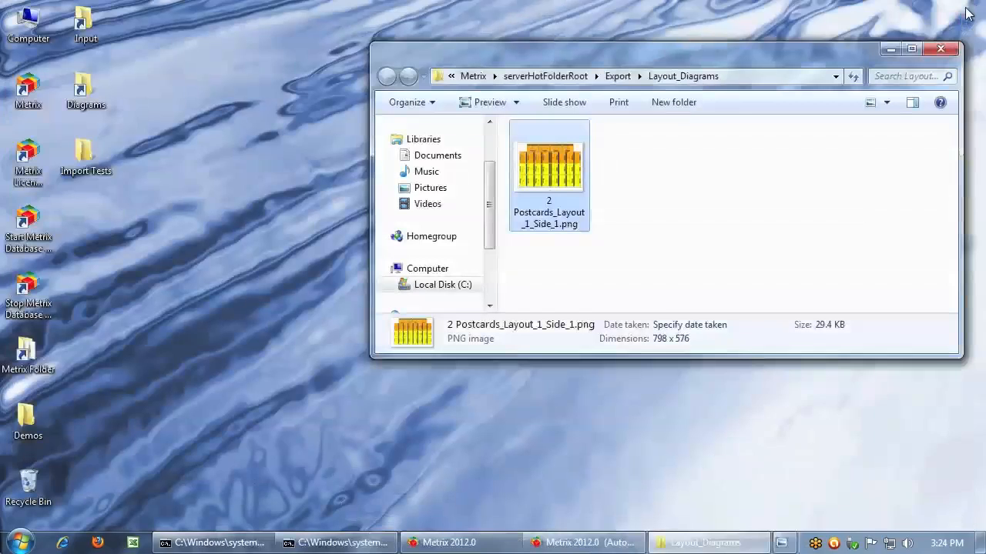
click(297, 275)
mouse_move(532, 545)
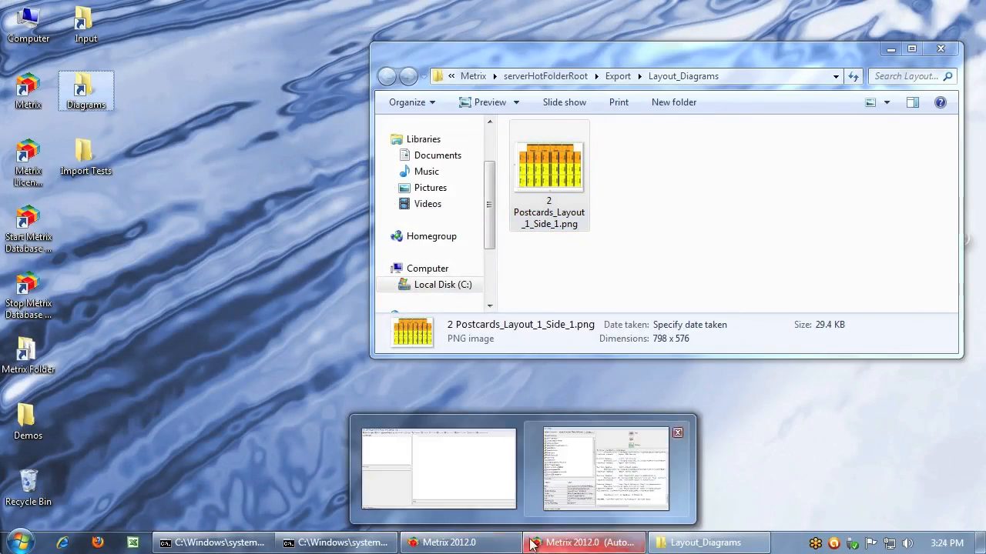
click(476, 536)
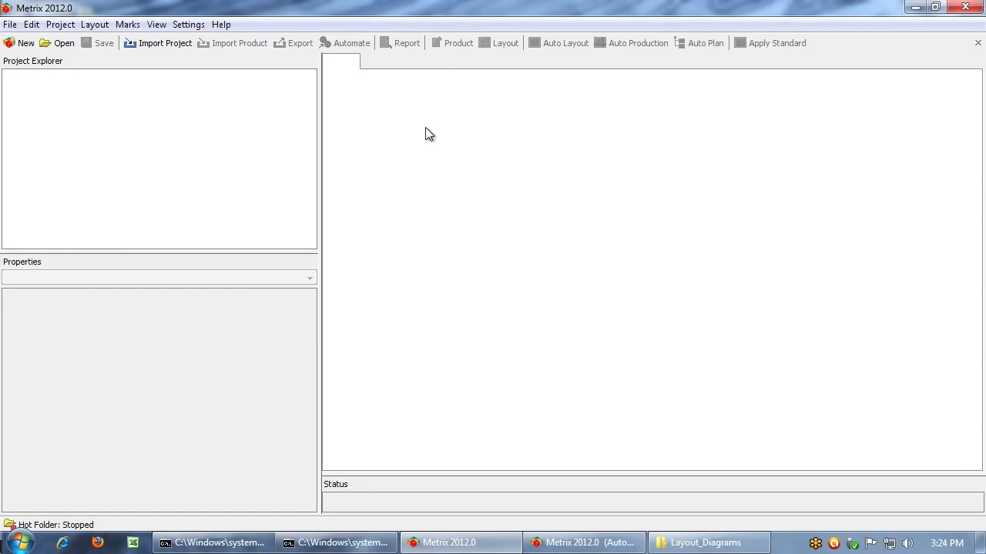
click(914, 9)
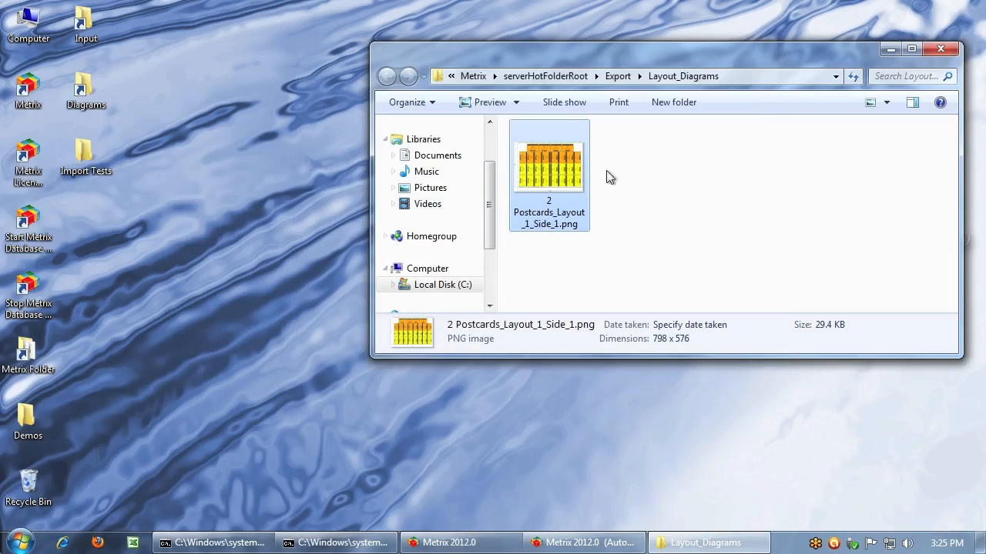
click(182, 219)
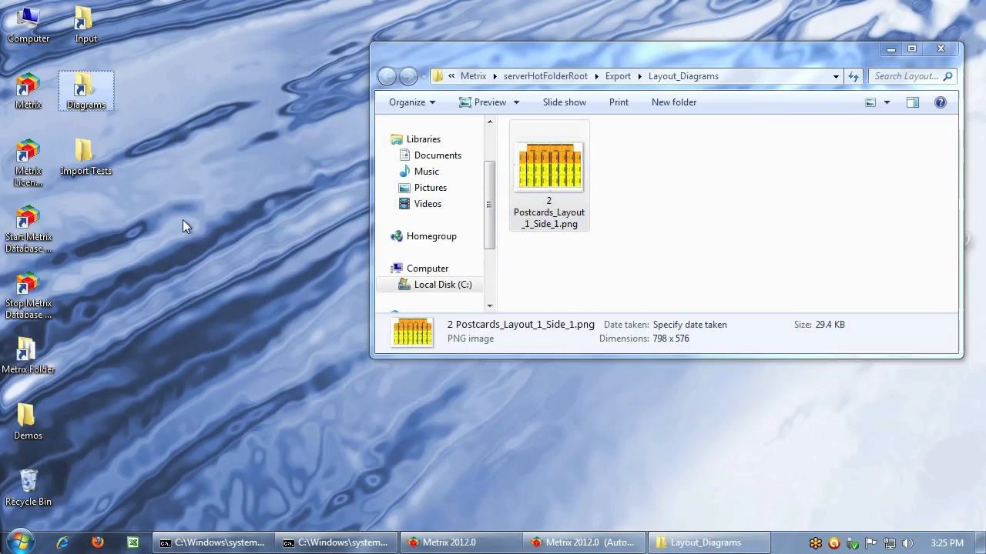
Open the Import Tests folder from the desktop and move its window clear of the Input shortcut and the layout diagrams
double_click(87, 146)
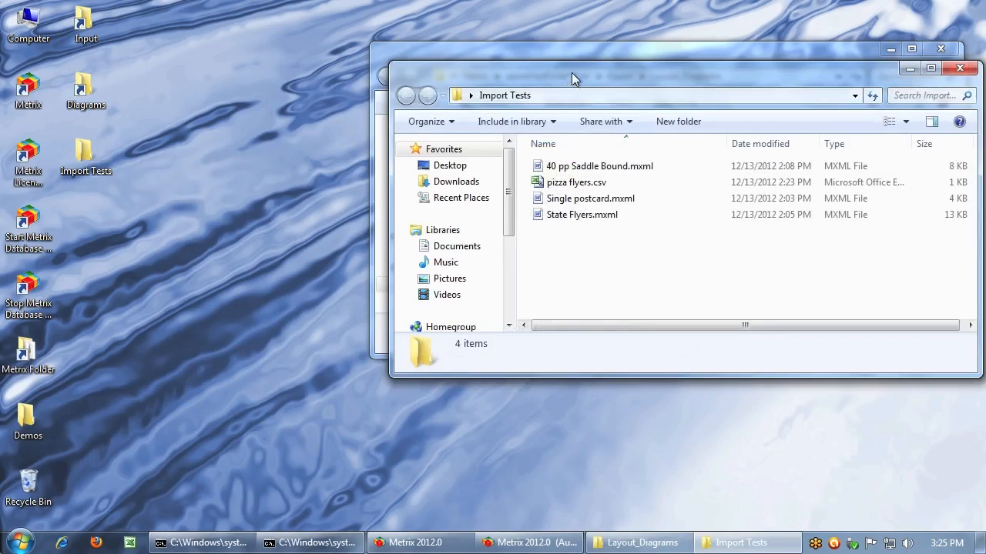
drag(572, 72, 231, 196)
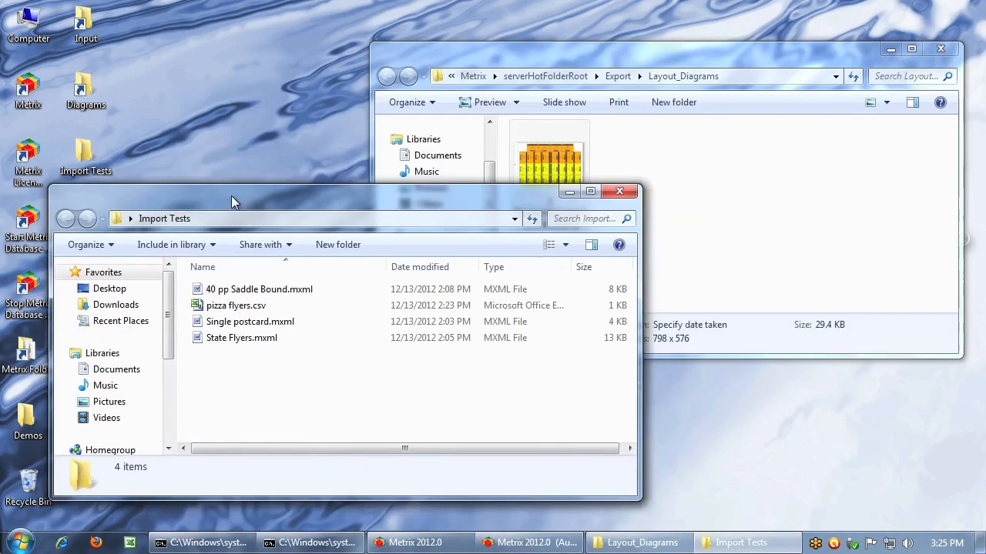
click(241, 293)
click(227, 307)
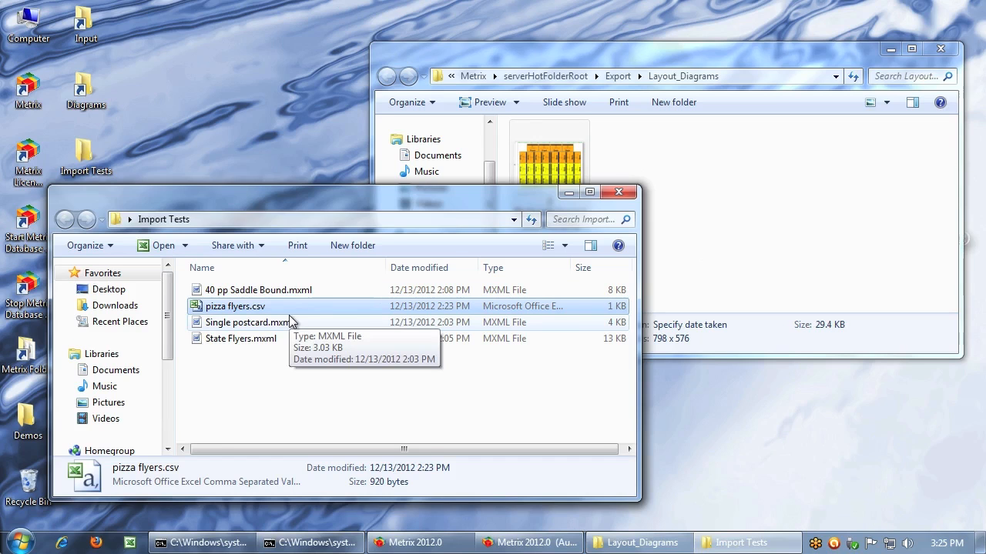
drag(332, 198, 297, 216)
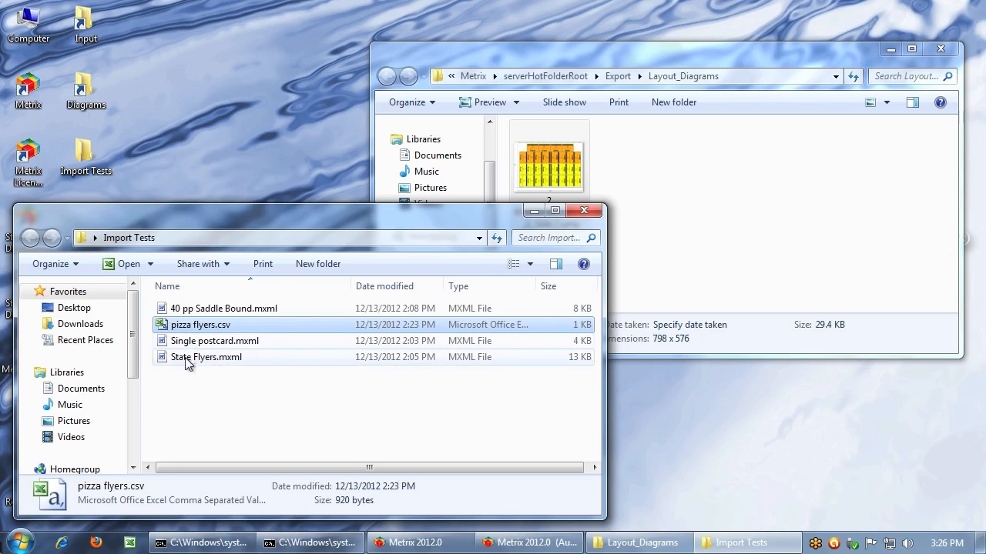
Copy Single postcard.mxml into the Input hot folder and check its processing in the automation server log
drag(193, 347, 82, 23)
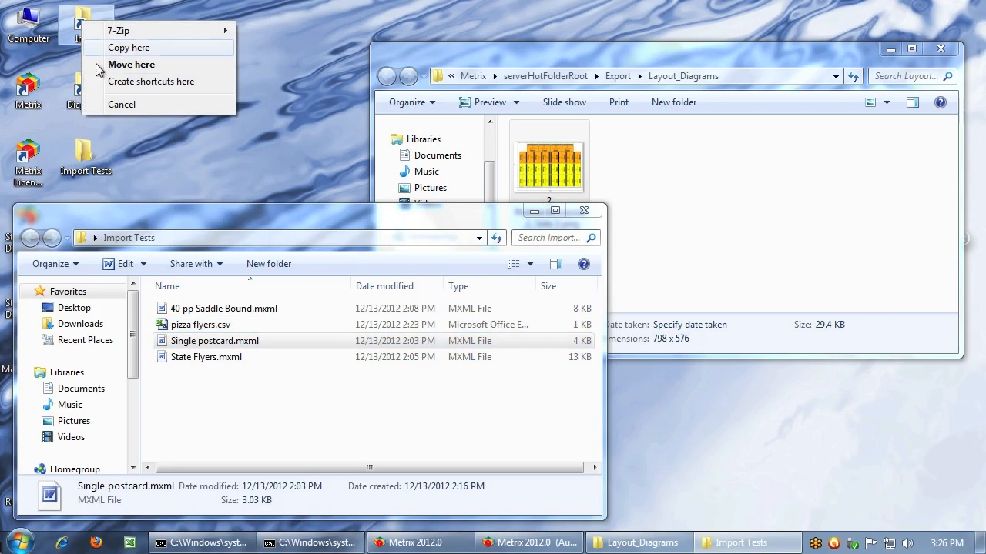
click(130, 49)
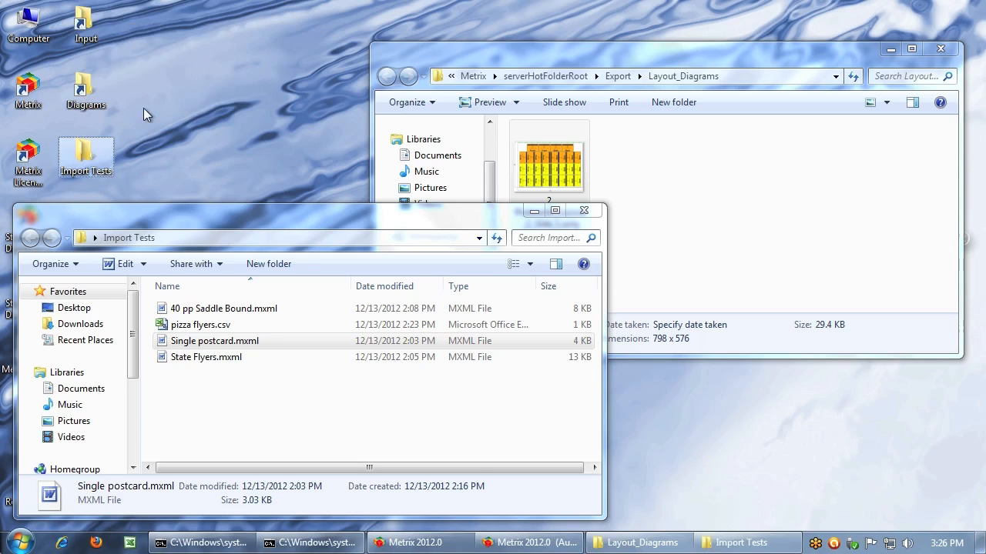
click(538, 543)
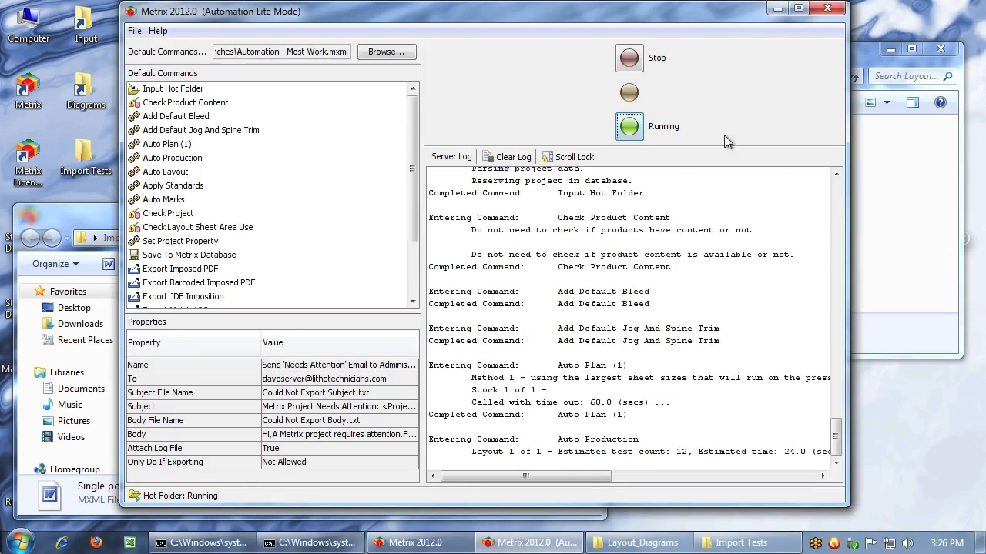
click(777, 9)
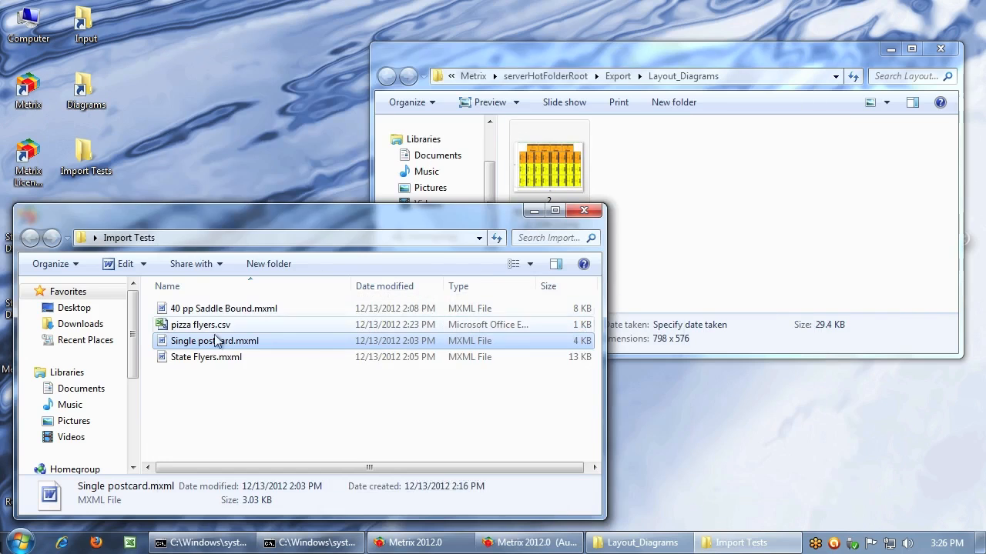
right_click(180, 358)
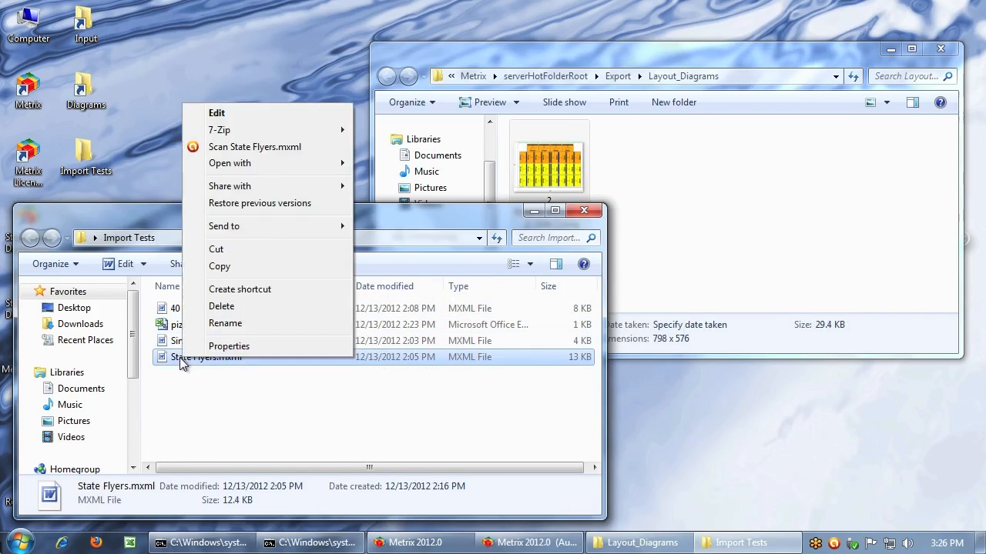
click(173, 358)
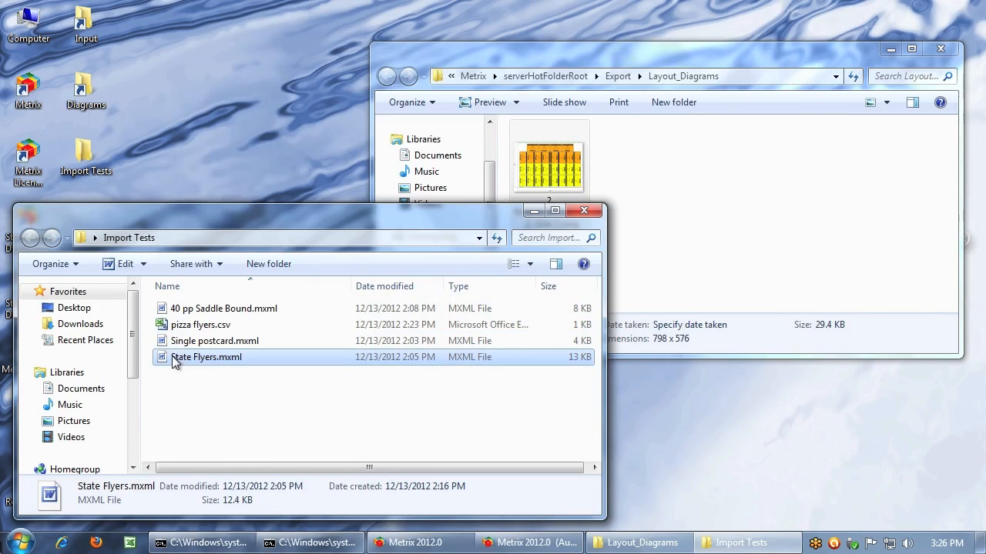
drag(172, 356, 236, 381)
Copy pizza flyers.csv and 40 pp Saddle Bound.mxml from Import Tests into the Input hot folder
click(218, 327)
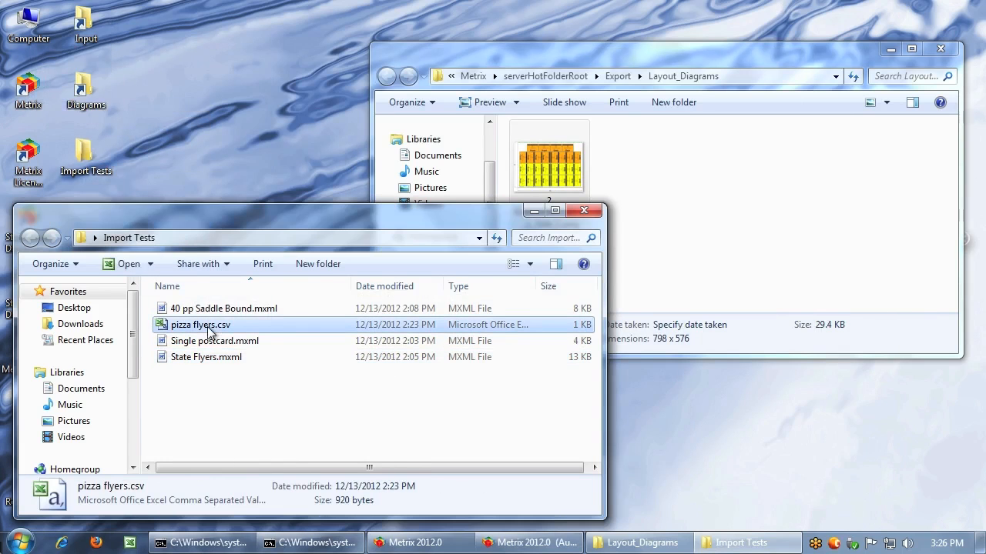
drag(218, 327, 84, 27)
click(132, 50)
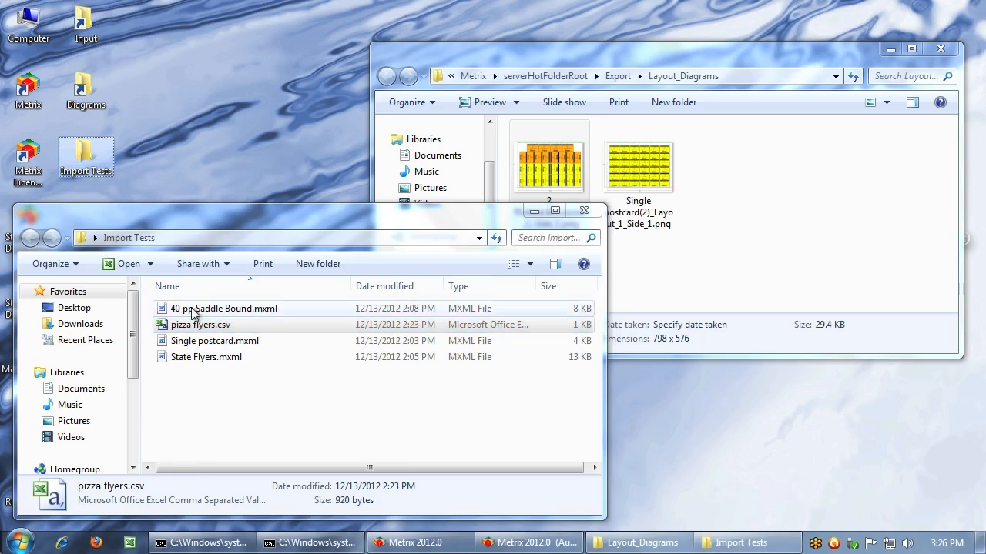
drag(192, 309, 79, 19)
click(112, 47)
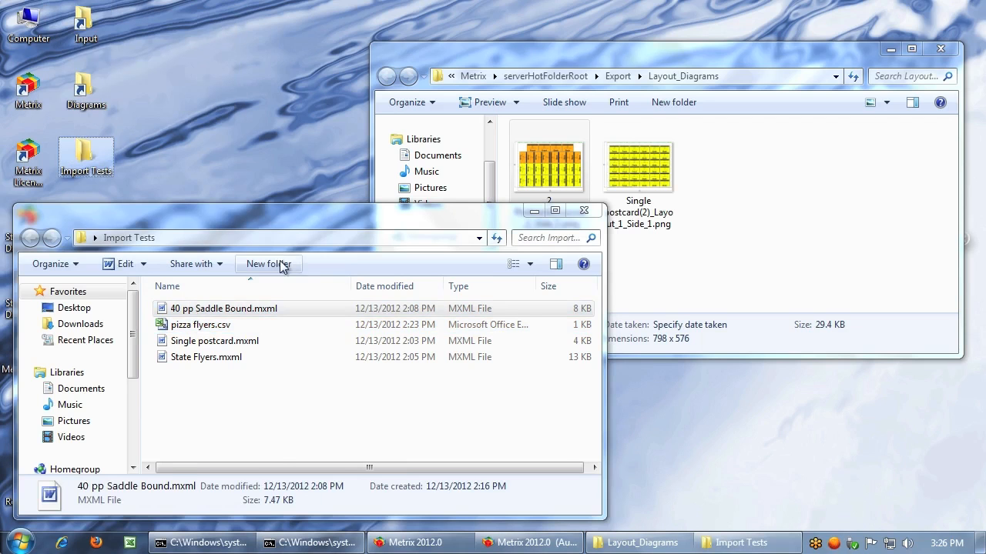
Check the automation server log and watch the Layout_Diagrams folder for newly exported layout images
click(526, 543)
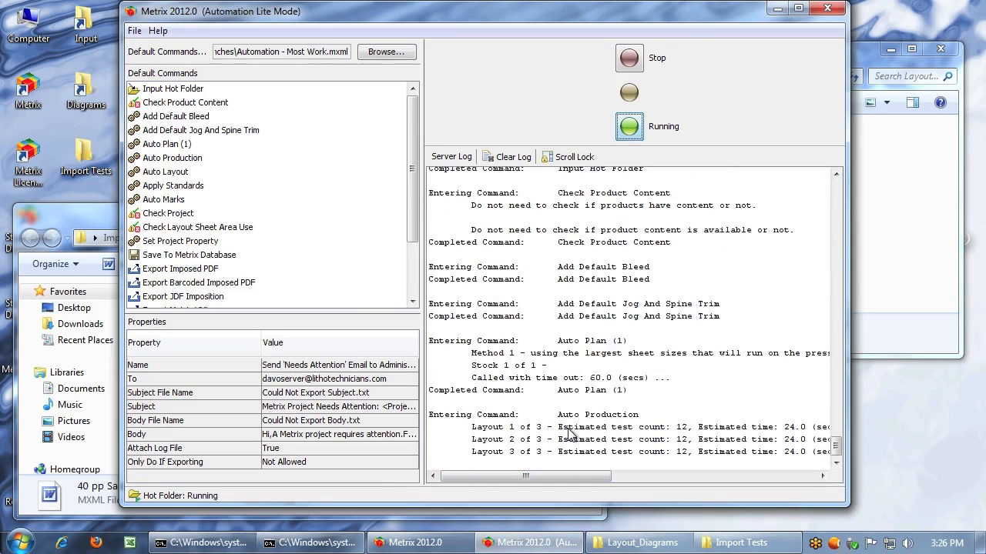
click(912, 167)
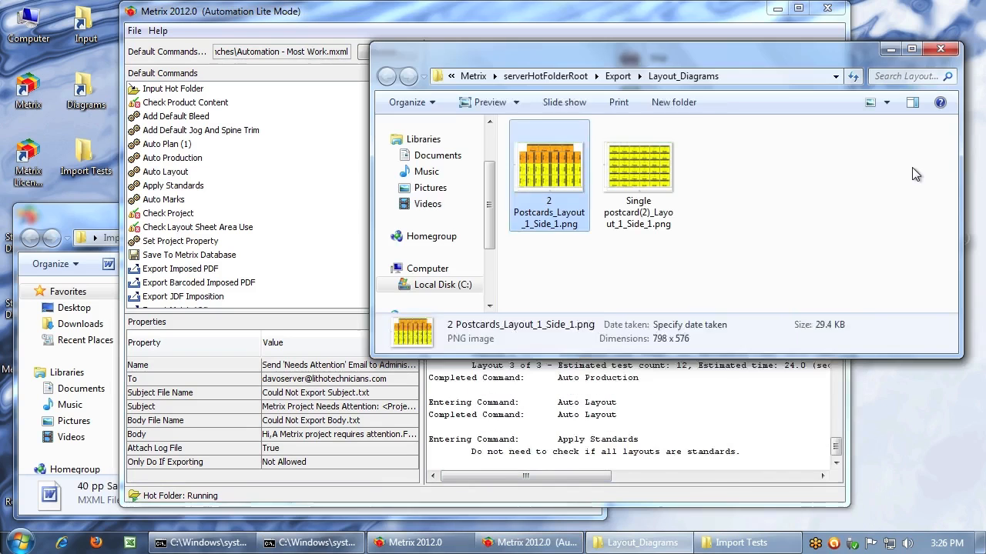
click(661, 176)
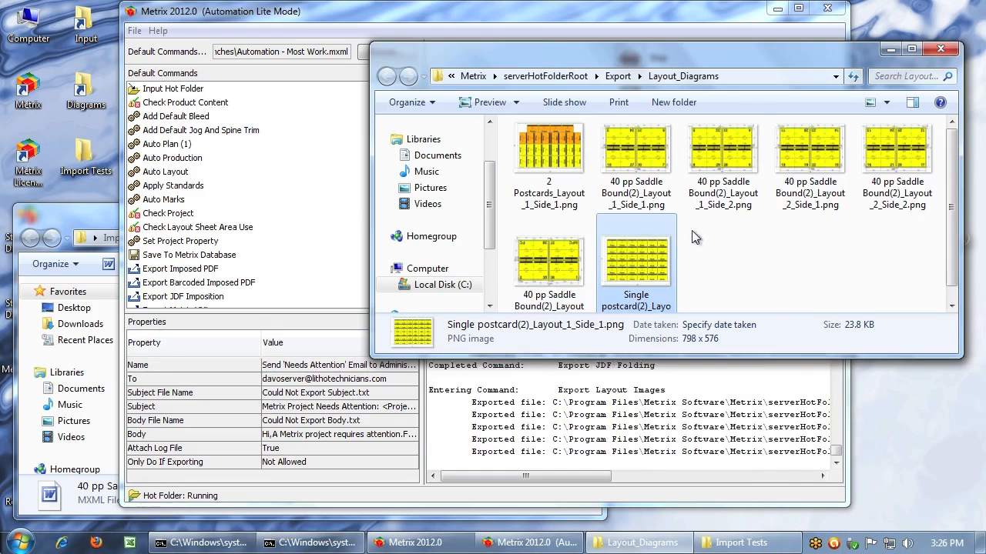
View the 40 pp Saddle Bound(2) diagrams for both sides of layout 1 and side 1 of layout 2, and close the viewer
double_click(649, 146)
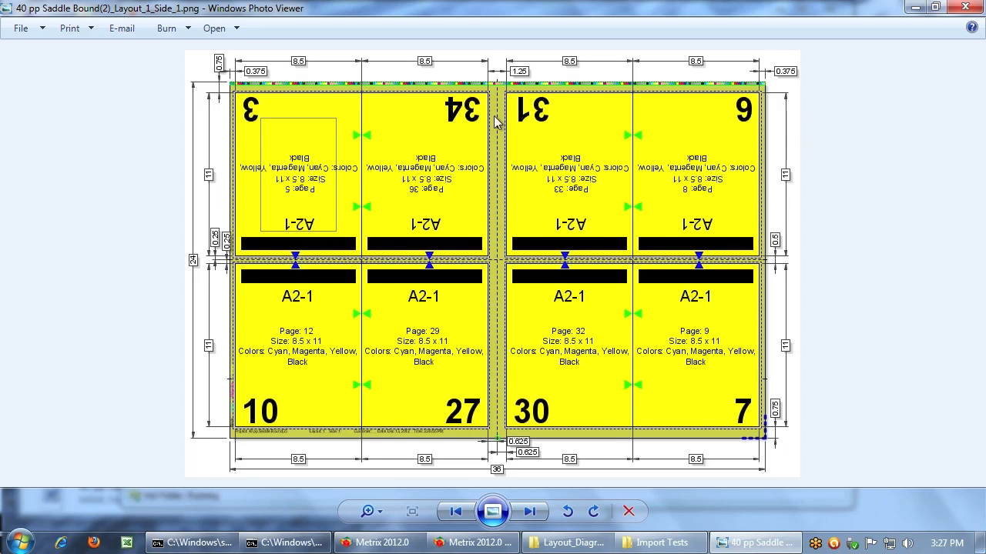
click(532, 513)
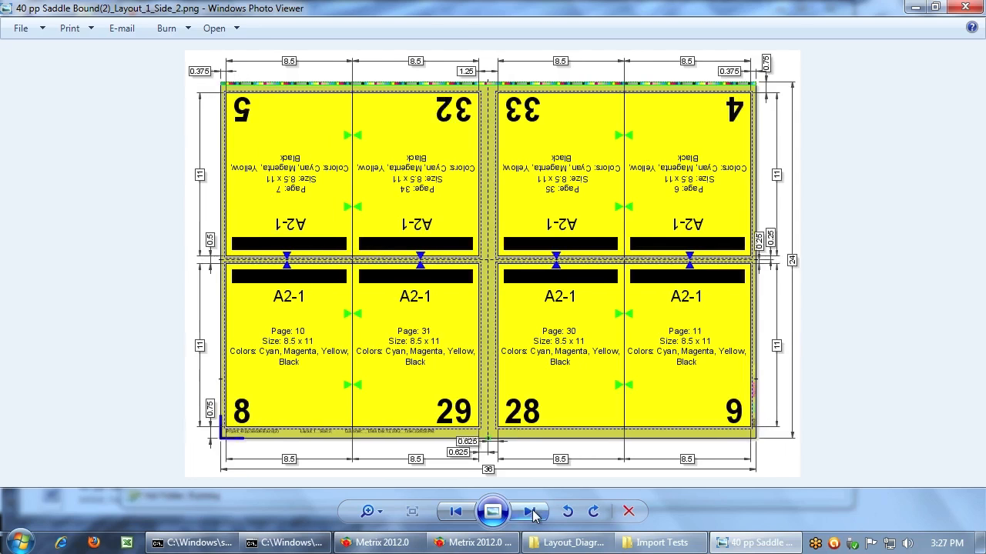
click(533, 514)
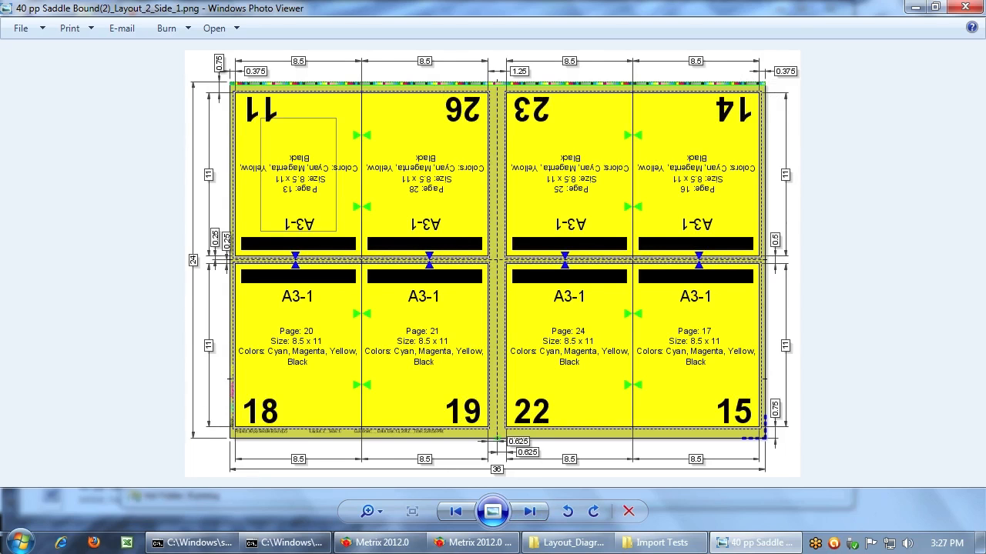
click(965, 7)
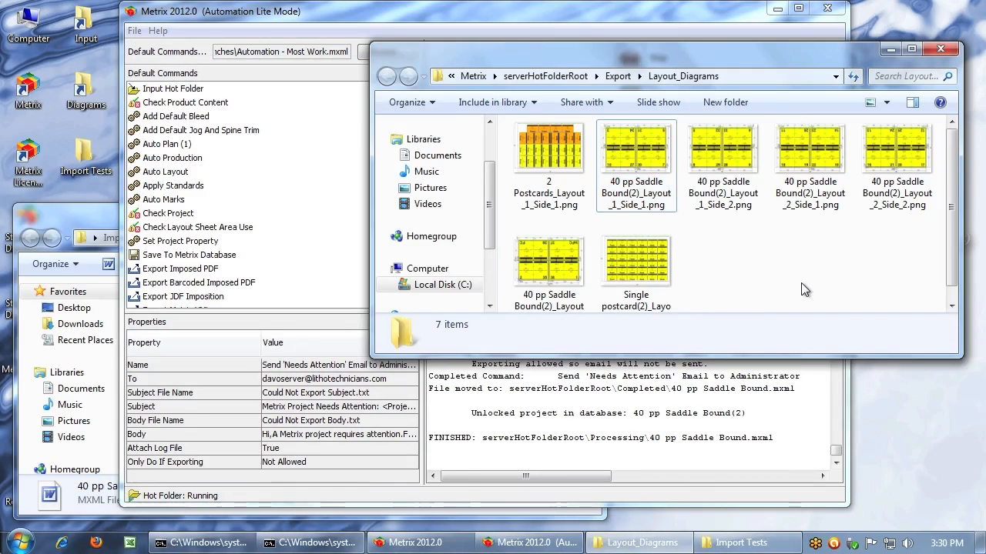